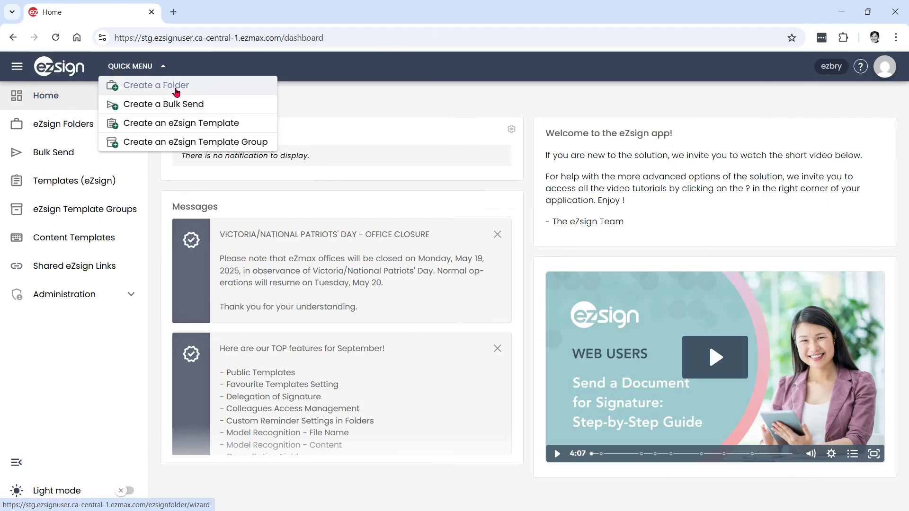
Open the Quick Menu to start creating a new eZsign folder
{"action": "left_click", "coordinate": [176, 91]}
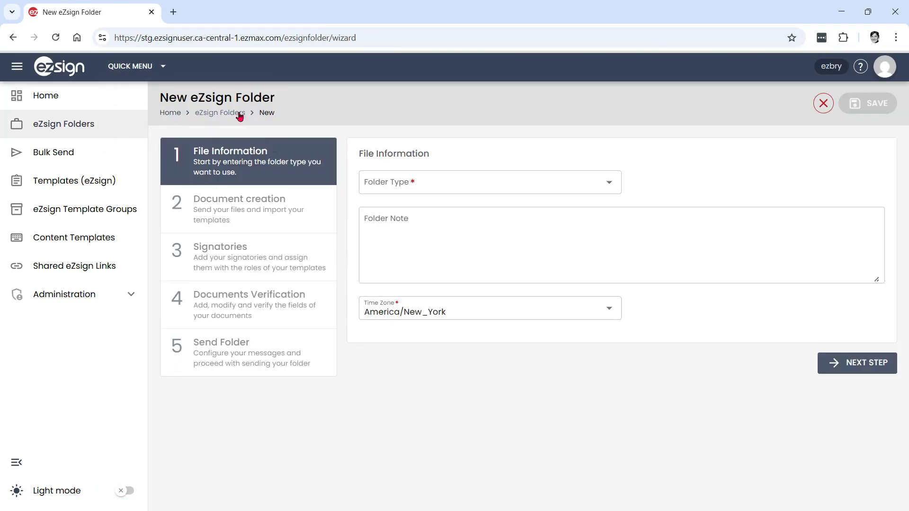
Set the new folder's type to Sales and continue to the document step
{"action": "left_click", "coordinate": [482, 185]}
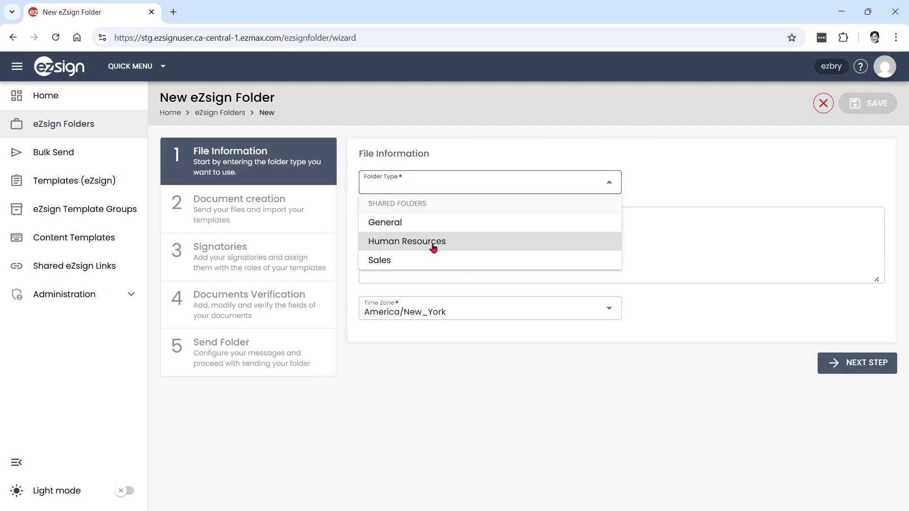
{"action": "left_click", "coordinate": [388, 264]}
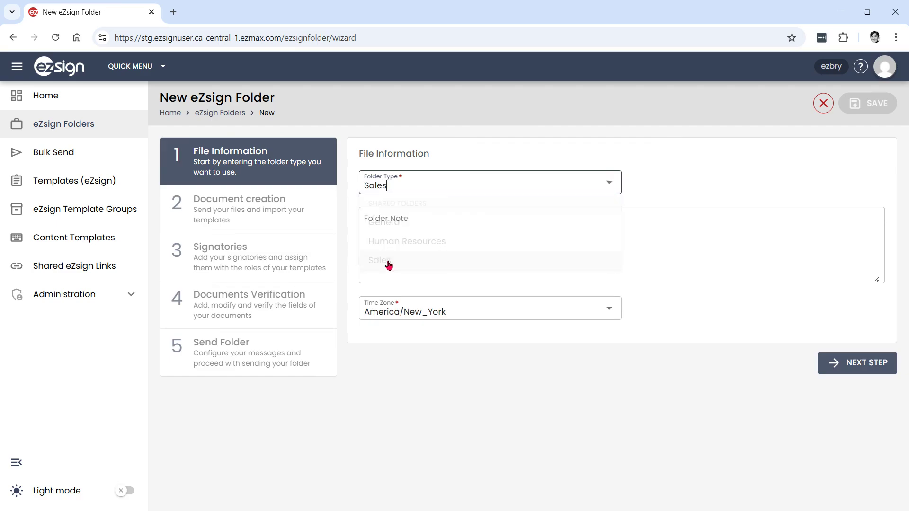
{"action": "left_click", "coordinate": [836, 367]}
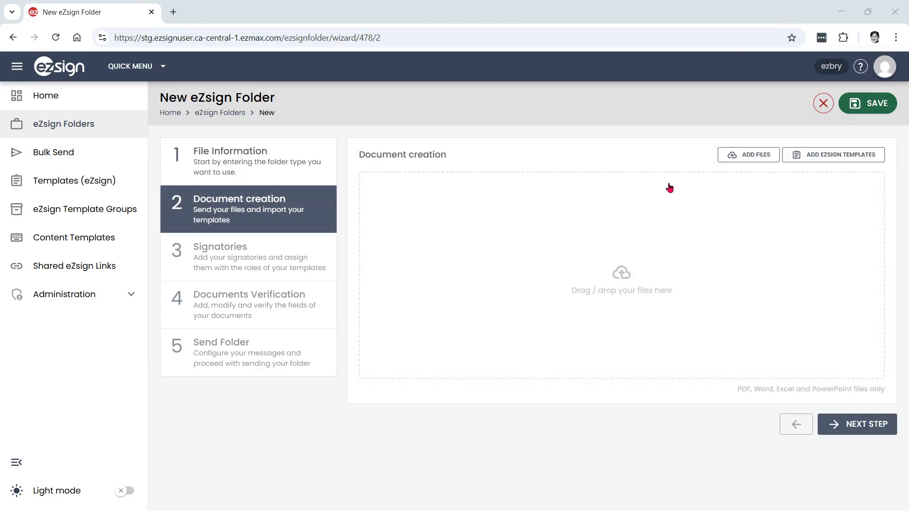
Upload and save the Long Contract file, then proceed to the Signatories step
{"action": "left_click", "coordinate": [748, 159]}
{"action": "left_click_drag", "start_coordinate": [223, 246], "coordinate": [622, 311]}
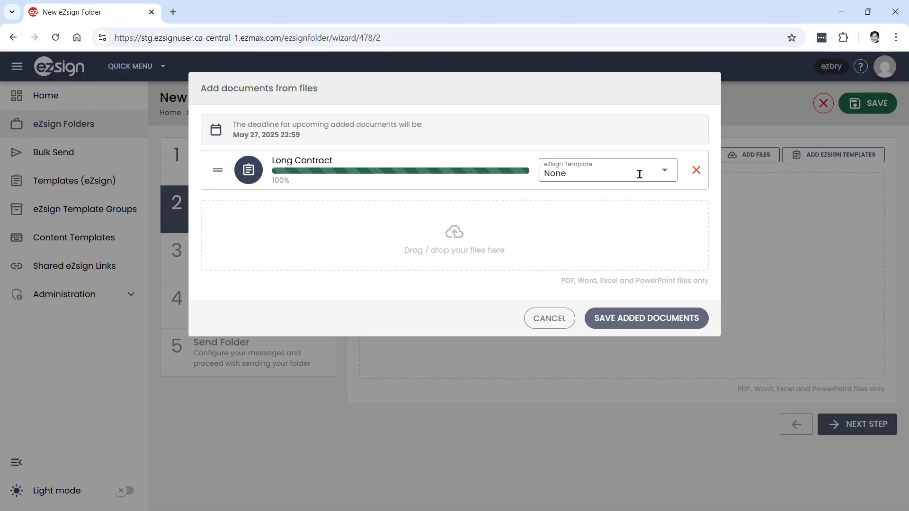
{"action": "left_click", "coordinate": [642, 325]}
{"action": "left_click", "coordinate": [869, 361]}
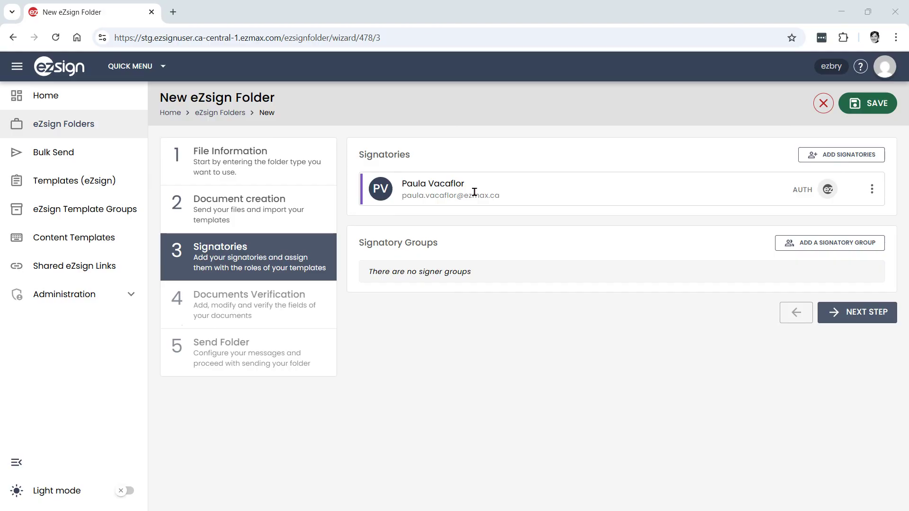
Search recent external signatories for the first signer, add them, and open their details for editing
{"action": "left_click", "coordinate": [846, 159]}
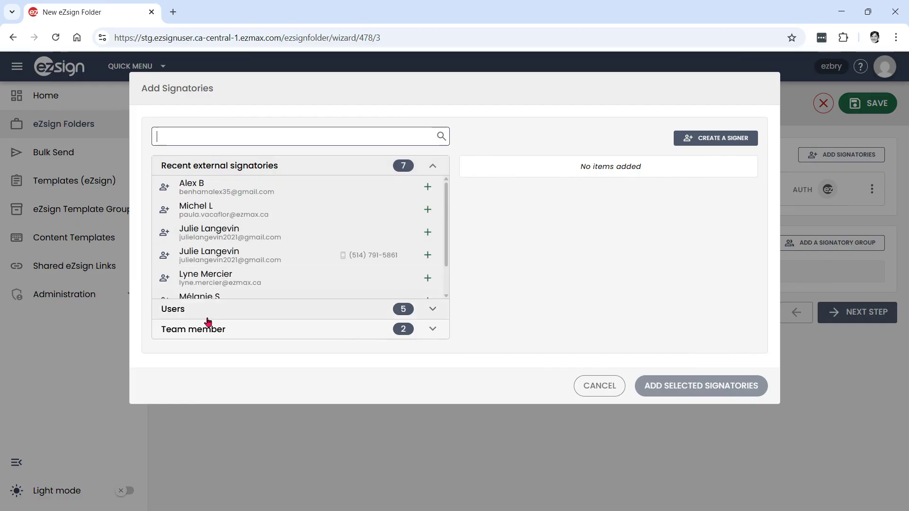
{"action": "left_click", "coordinate": [223, 170]}
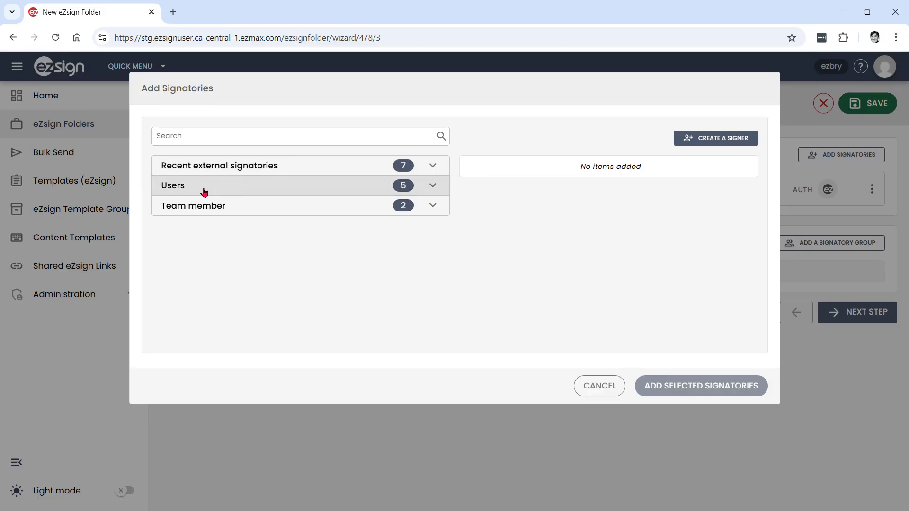
{"action": "left_click", "coordinate": [190, 191]}
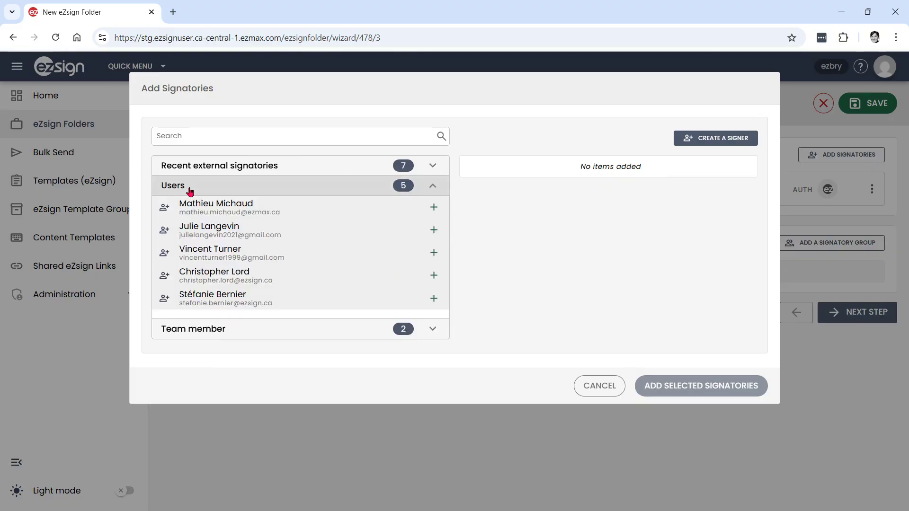
{"action": "left_click", "coordinate": [190, 192]}
{"action": "left_click", "coordinate": [203, 137]}
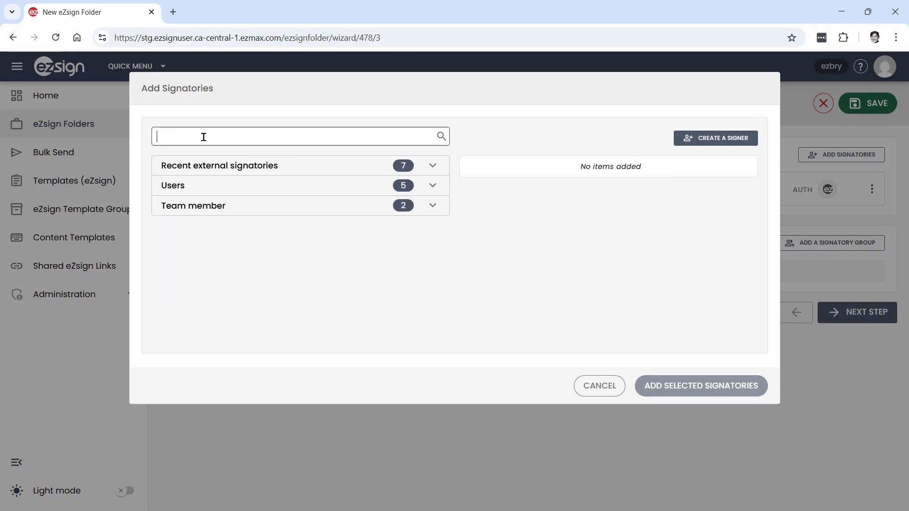
{"action": "type", "text": "alex"}
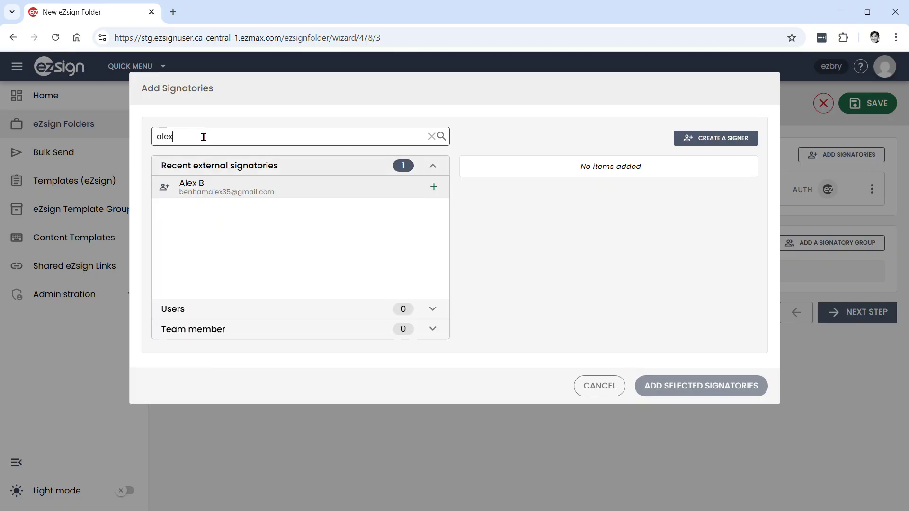
{"action": "left_click", "coordinate": [209, 189]}
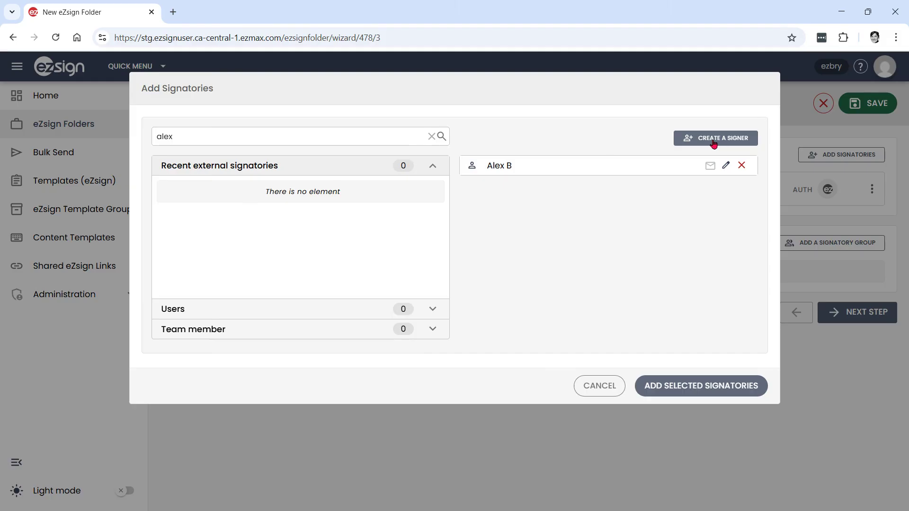
{"action": "left_click", "coordinate": [725, 166]}
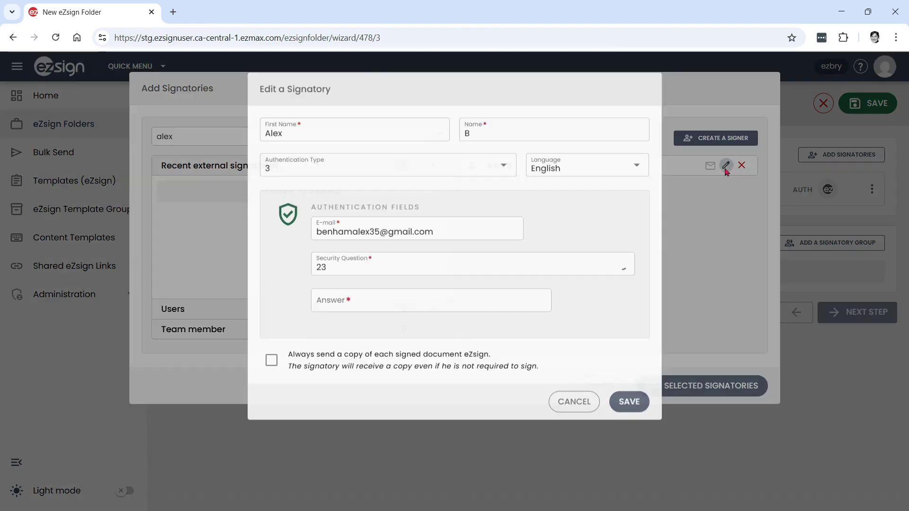
Set the signer's authentication to Email and secret question, using Secret Code with its answer entered
{"action": "left_click", "coordinate": [413, 168]}
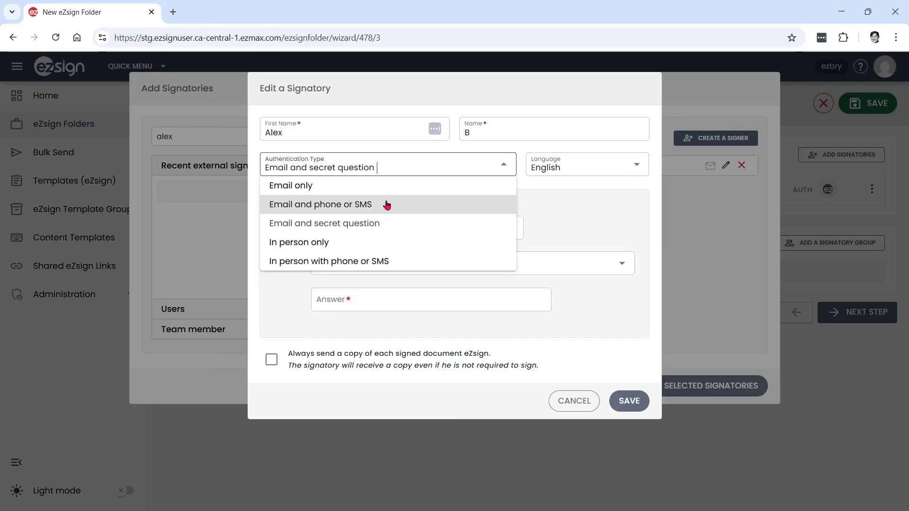
{"action": "left_click", "coordinate": [356, 224]}
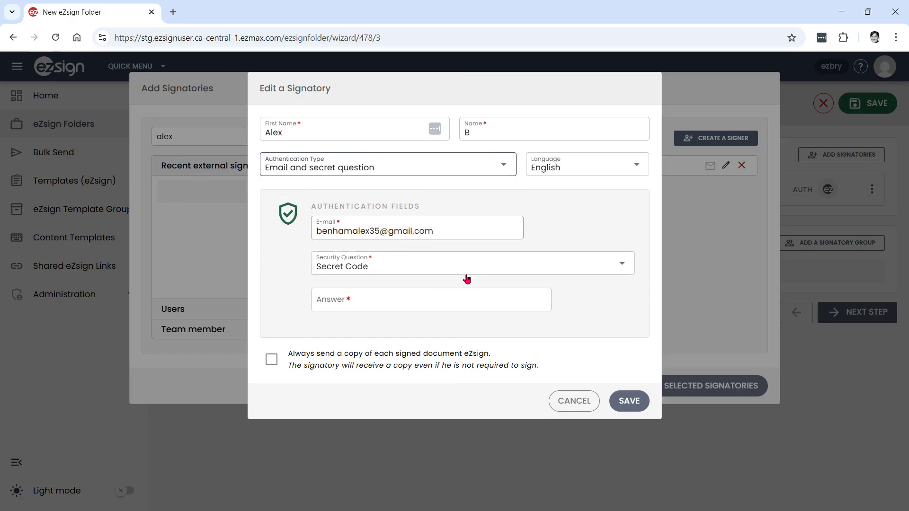
{"action": "left_click", "coordinate": [401, 268]}
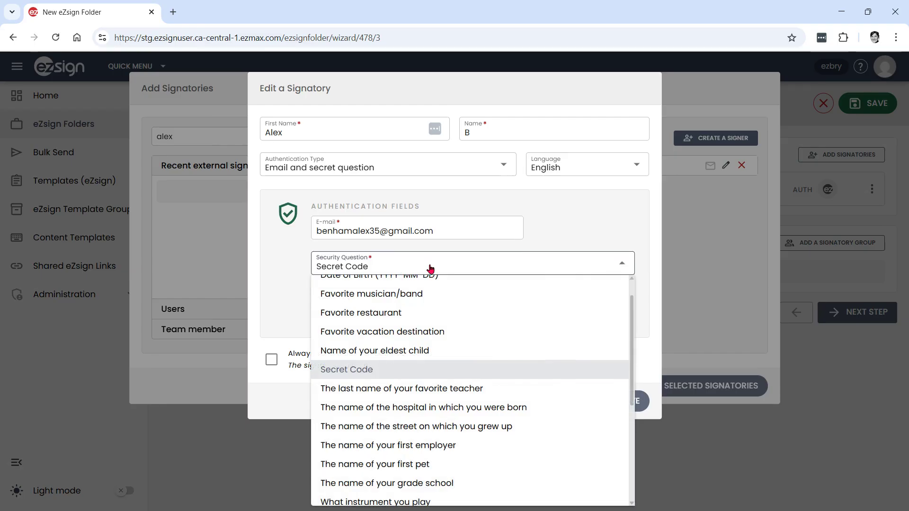
{"action": "scroll", "coordinate": [461, 306], "scroll_direction": "down", "scroll_amount": 3}
{"action": "scroll", "coordinate": [460, 306], "scroll_direction": "up", "scroll_amount": 5}
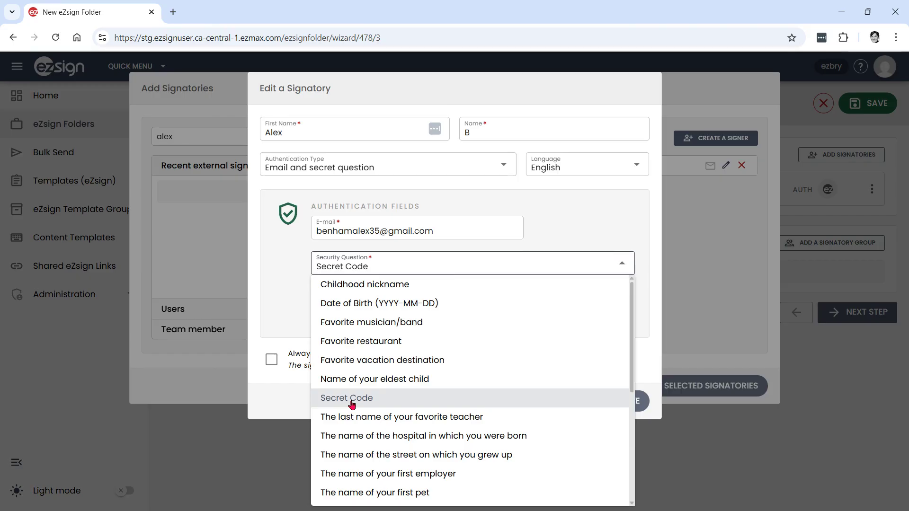
{"action": "left_click", "coordinate": [351, 399]}
{"action": "left_click", "coordinate": [410, 304]}
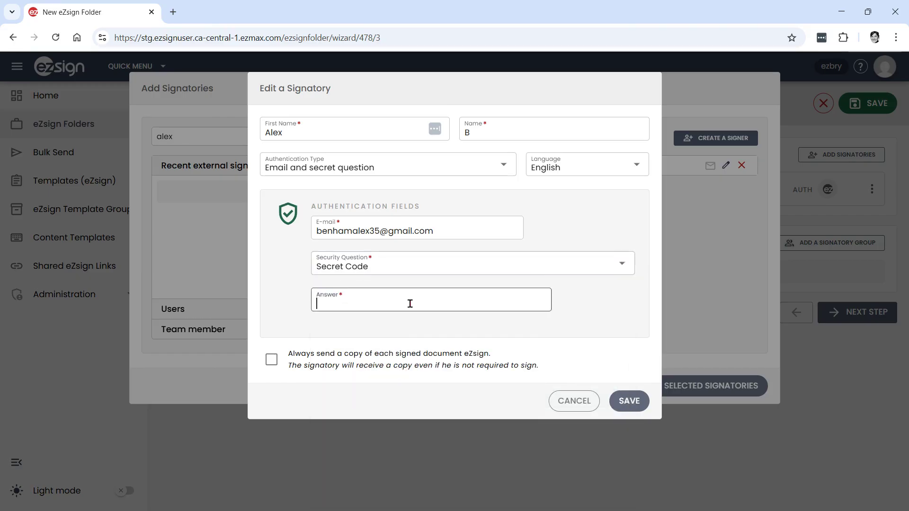
{"action": "type", "text": "1234"}
Keep English as the signer's language, save, and add them as the second signatory
{"action": "left_click", "coordinate": [582, 172]}
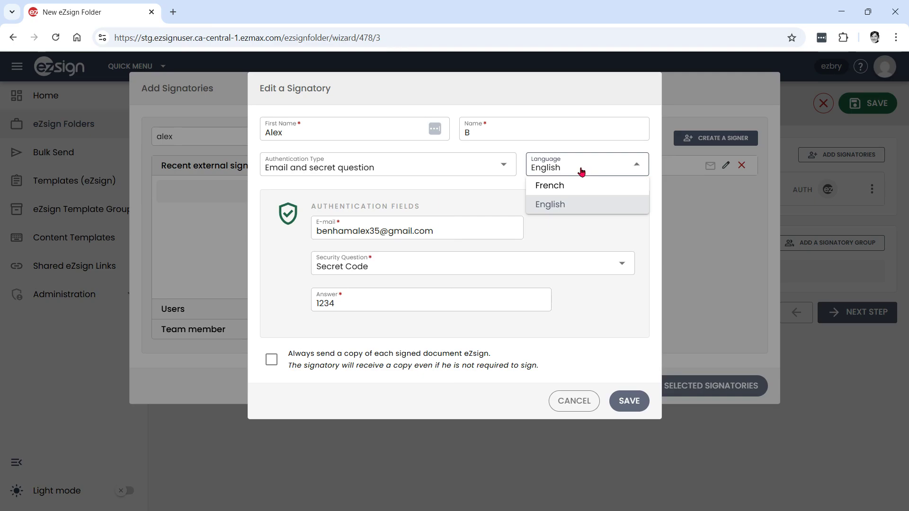
{"action": "left_click", "coordinate": [570, 209]}
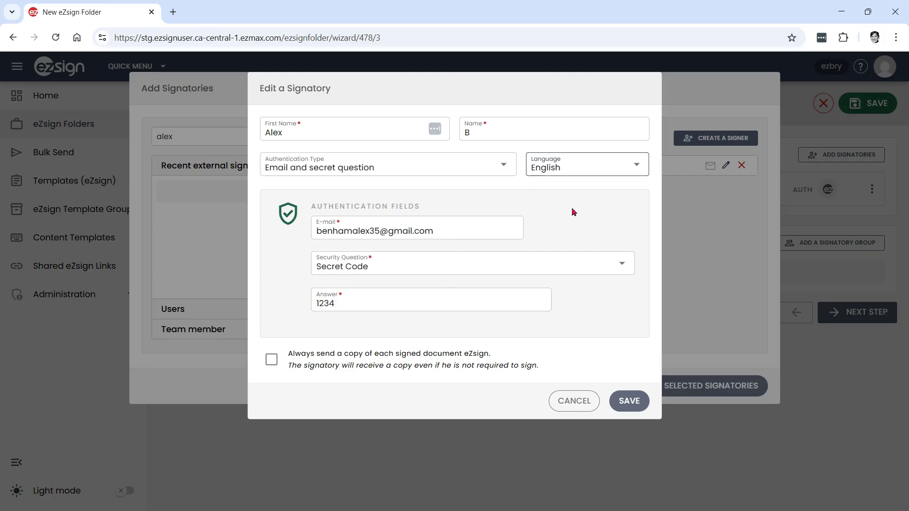
{"action": "left_click", "coordinate": [629, 403]}
{"action": "left_click", "coordinate": [701, 386]}
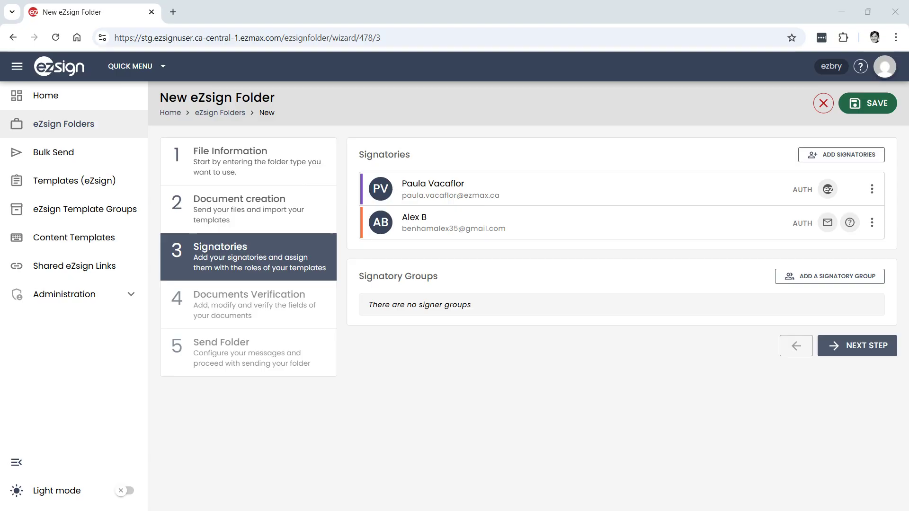
Continue to Documents Verification and open the field editor for Long Contract
{"action": "left_click", "coordinate": [873, 351]}
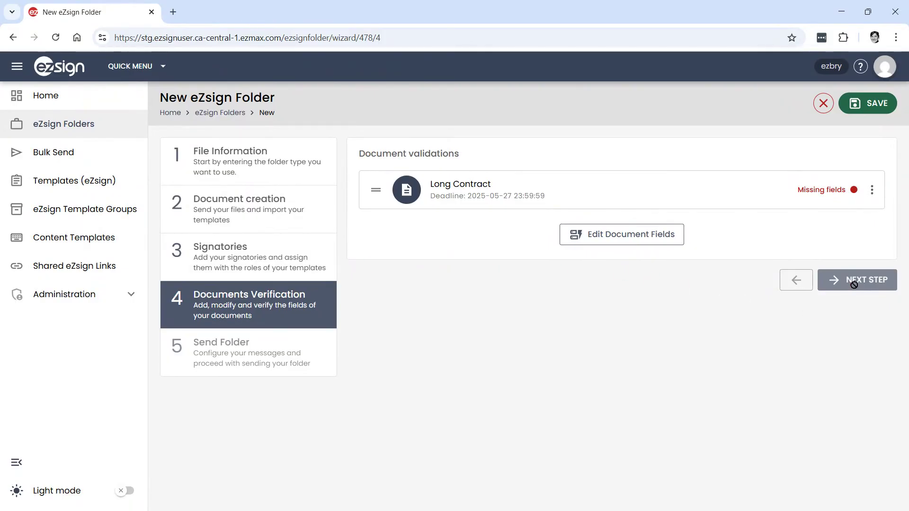
{"action": "left_click", "coordinate": [630, 236]}
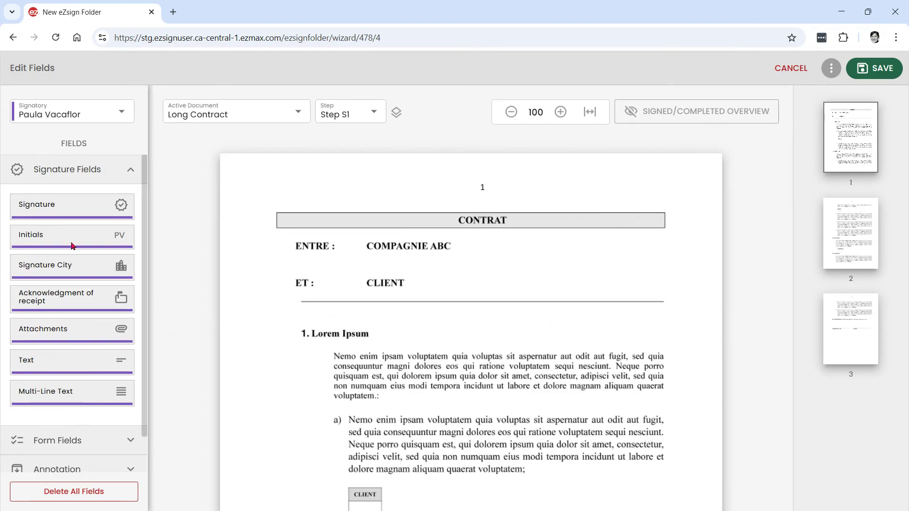
{"action": "left_click", "coordinate": [84, 171]}
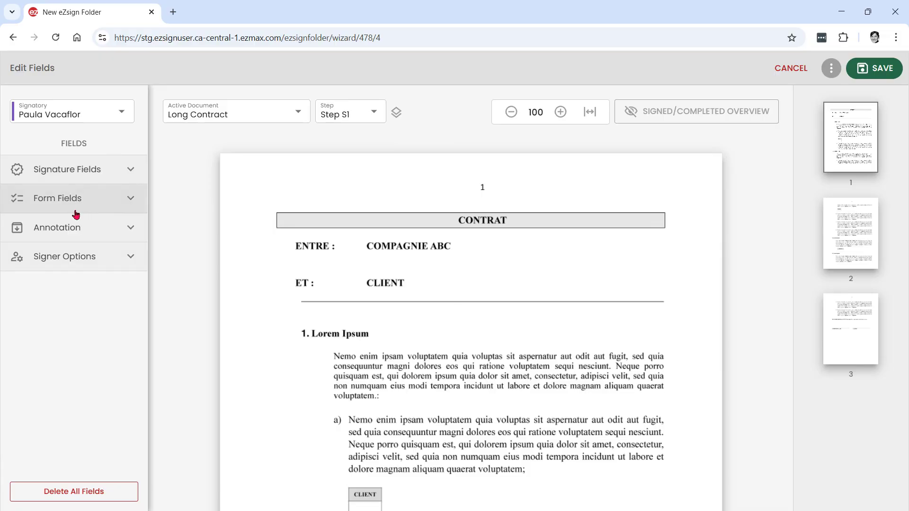
Choose the first signer in the Signatory dropdown so new fields are assigned to them
{"action": "left_click", "coordinate": [81, 180]}
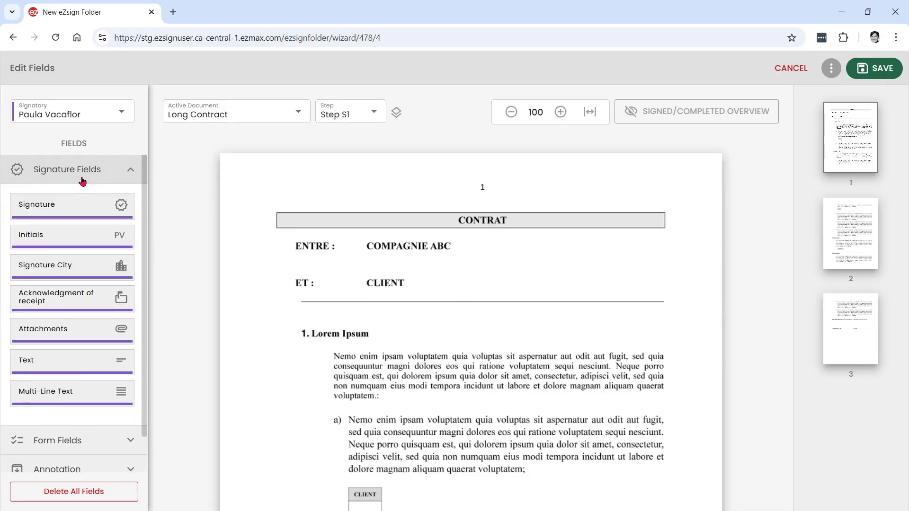
{"action": "left_click", "coordinate": [83, 180]}
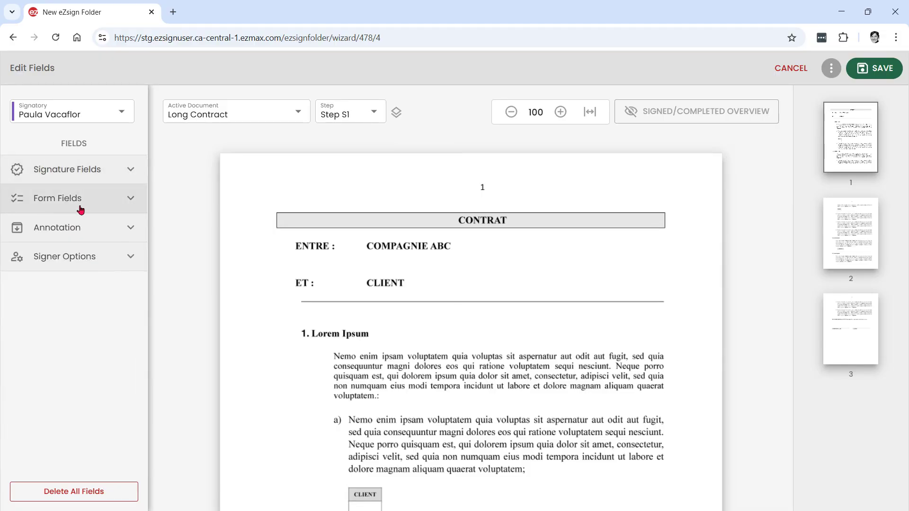
{"action": "left_click", "coordinate": [81, 208]}
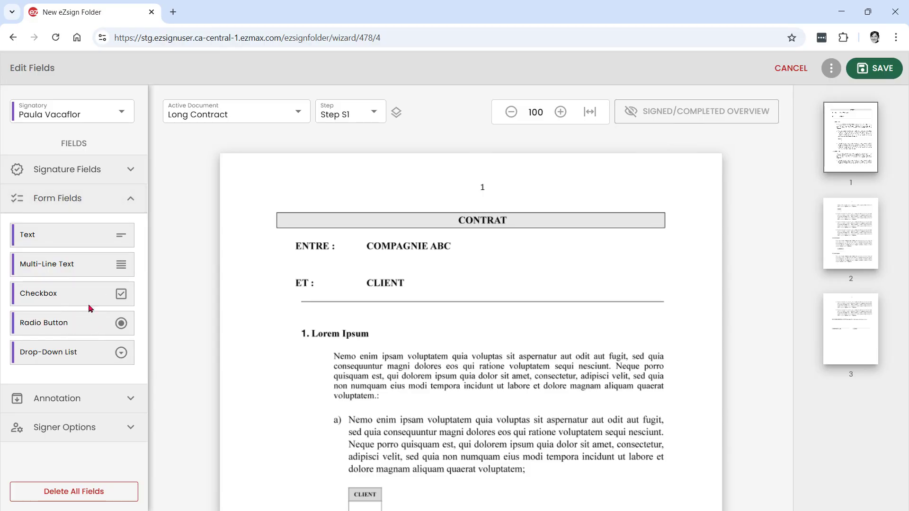
{"action": "left_click", "coordinate": [68, 199]}
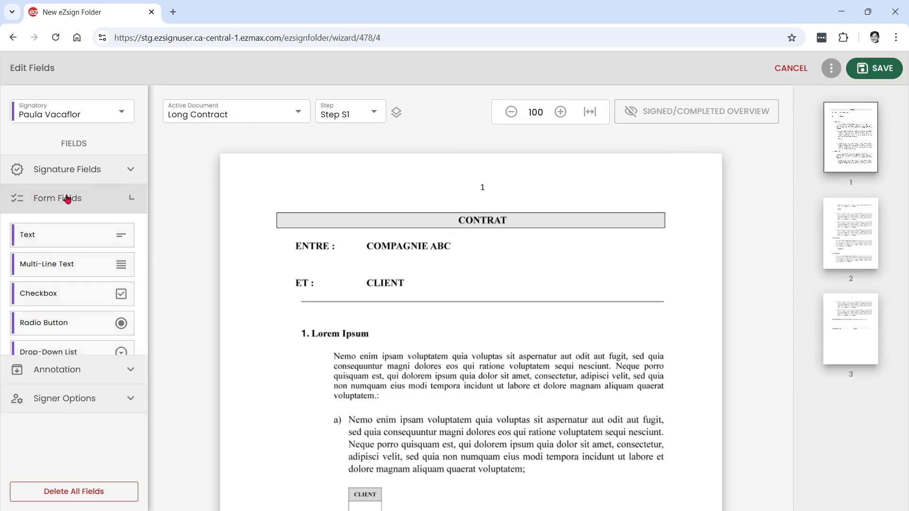
{"action": "left_click", "coordinate": [89, 113]}
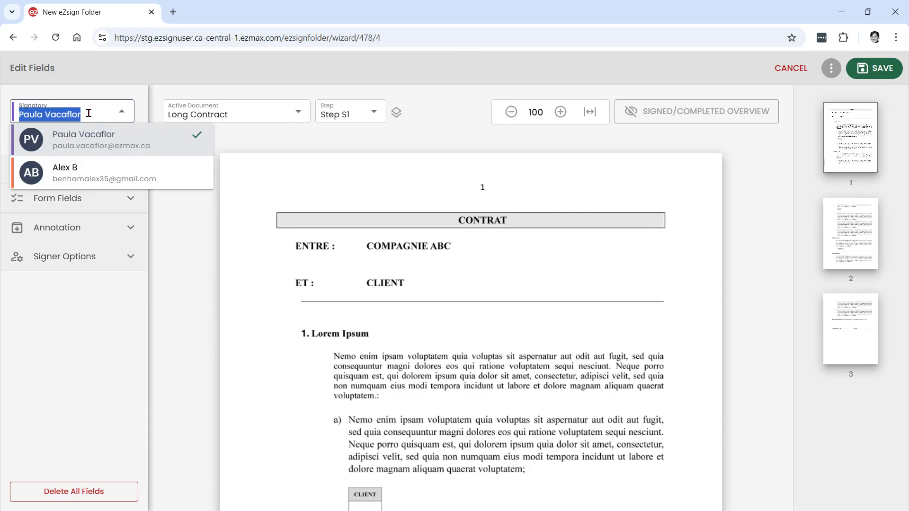
{"action": "left_click", "coordinate": [82, 175]}
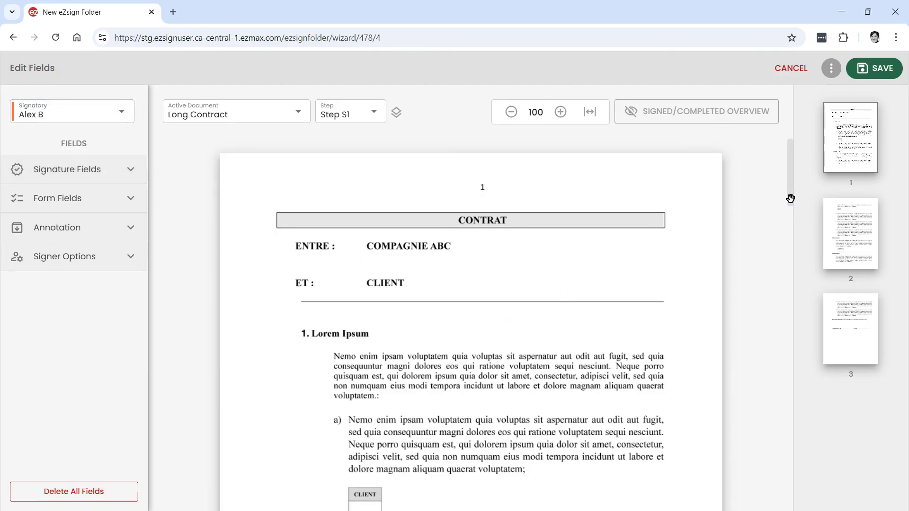
{"action": "left_click_drag", "start_coordinate": [790, 197], "coordinate": [791, 251]}
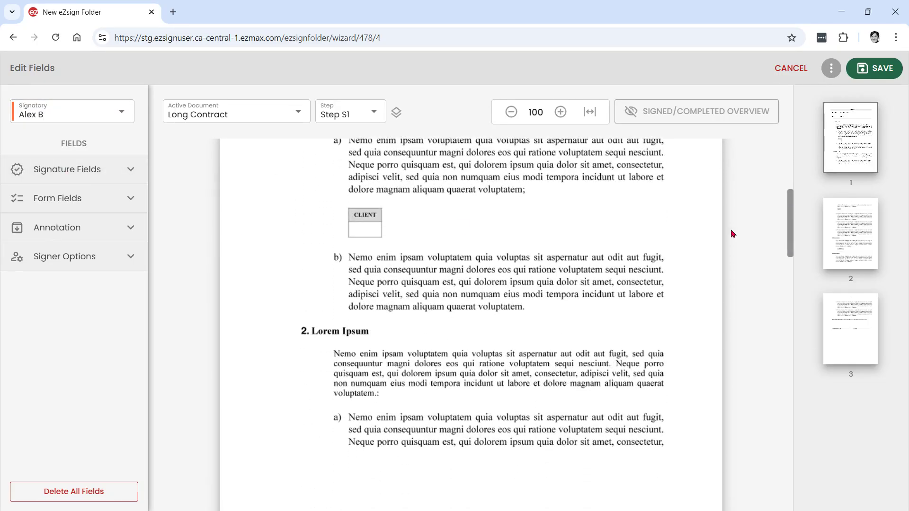
Place Initials under the CLIENT boxes on pages 1 and 2, and a Signature above the CLIENT line on page 3
{"action": "left_click", "coordinate": [69, 175]}
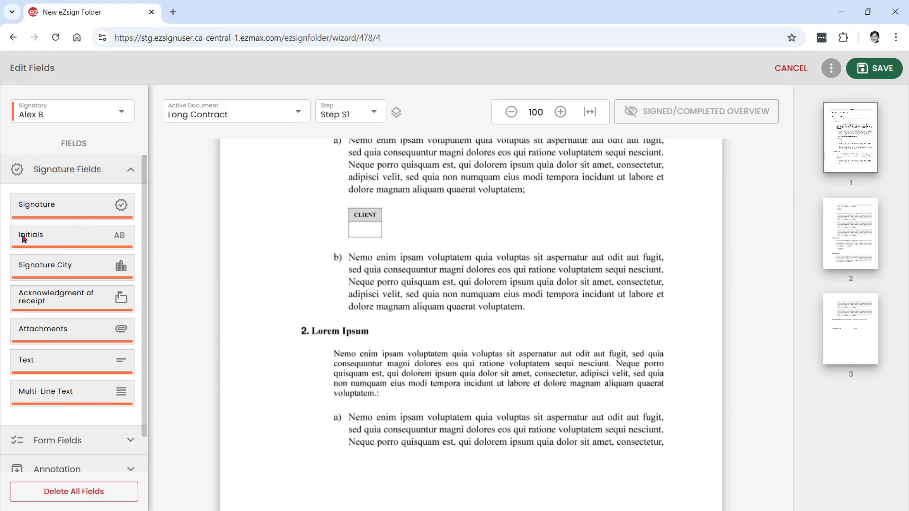
{"action": "left_click_drag", "start_coordinate": [23, 238], "coordinate": [355, 233]}
{"action": "scroll", "coordinate": [668, 223], "scroll_direction": "down", "scroll_amount": 10}
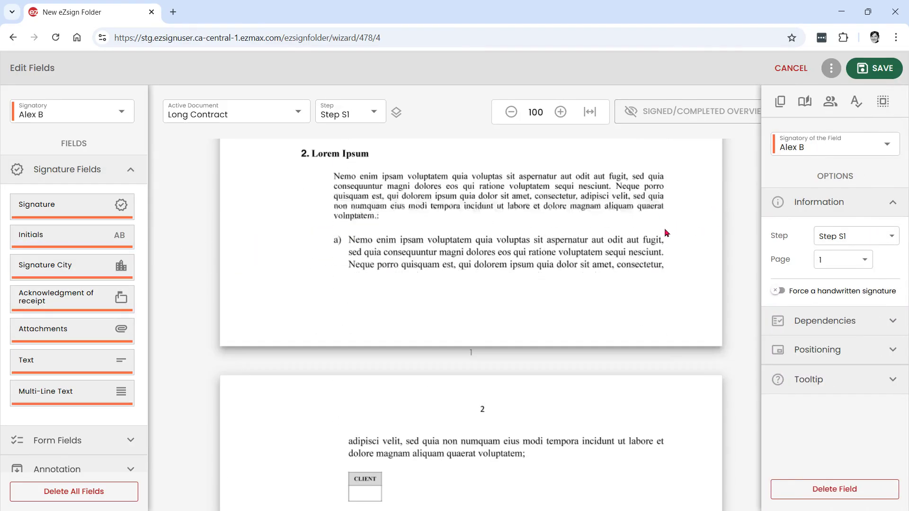
{"action": "left_click_drag", "start_coordinate": [29, 244], "coordinate": [367, 266]}
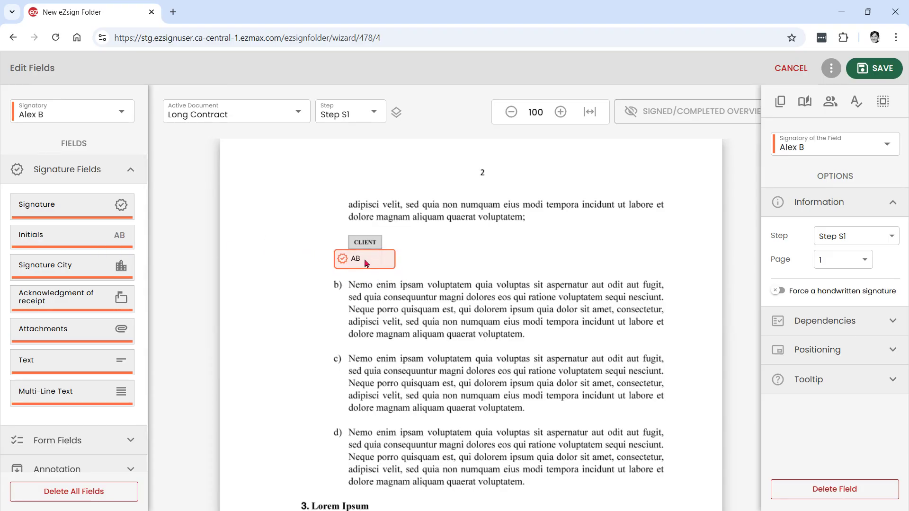
{"action": "scroll", "coordinate": [507, 314], "scroll_direction": "down", "scroll_amount": 7}
{"action": "scroll", "coordinate": [531, 350], "scroll_direction": "down", "scroll_amount": 8}
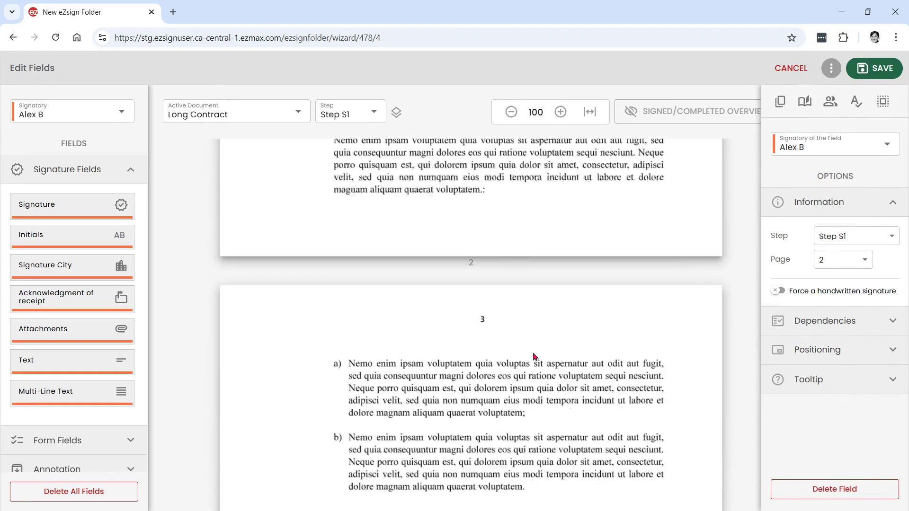
{"action": "mouse_move", "coordinate": [52, 207]}
{"action": "left_mouse_down"}
{"action": "mouse_move", "coordinate": [526, 378]}
{"action": "mouse_move", "coordinate": [570, 415]}
{"action": "left_mouse_up"}
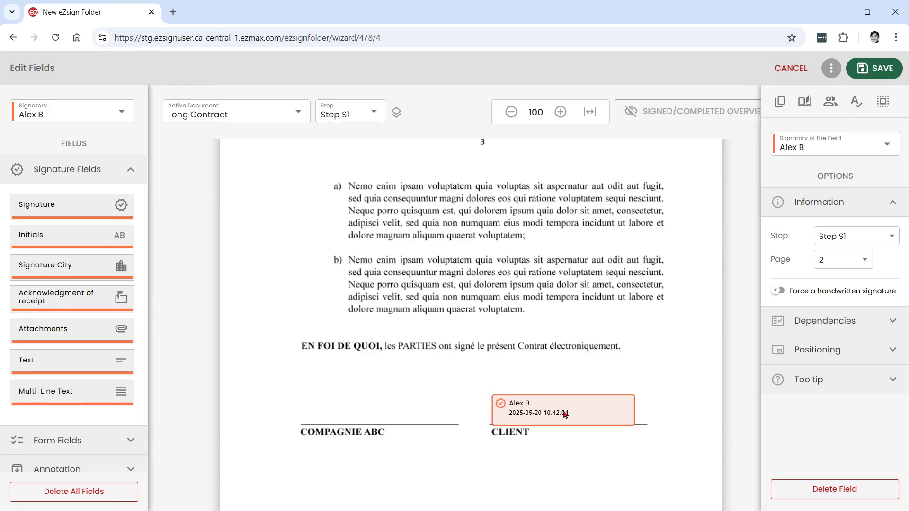
Switch field placement to the second signer
{"action": "left_click", "coordinate": [55, 111]}
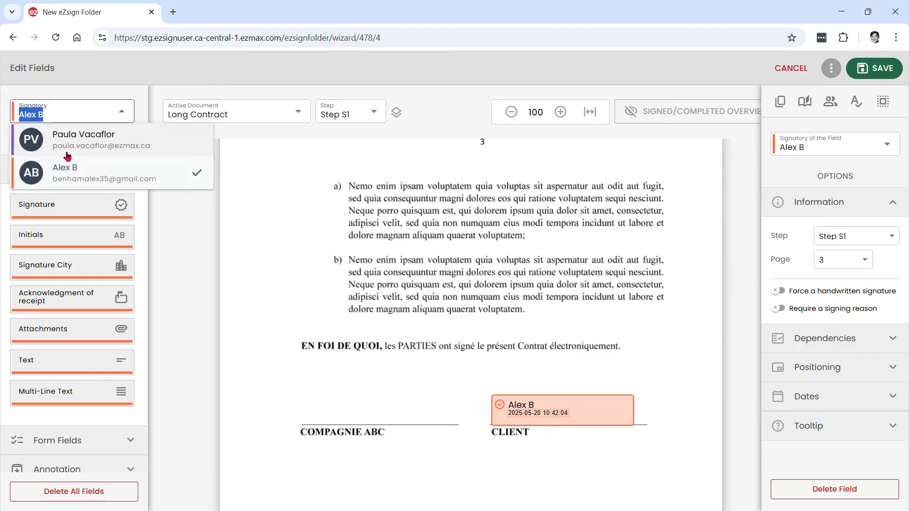
{"action": "left_click", "coordinate": [66, 149]}
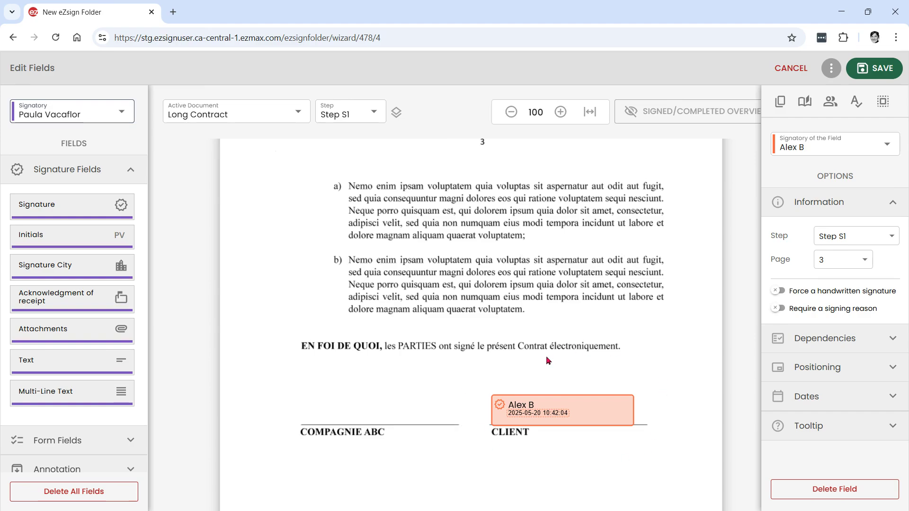
{"action": "left_click", "coordinate": [373, 113]}
Add Step S2, place the second signer's signature above COMPAGNIE ABC, and save the fields
{"action": "left_click", "coordinate": [406, 138]}
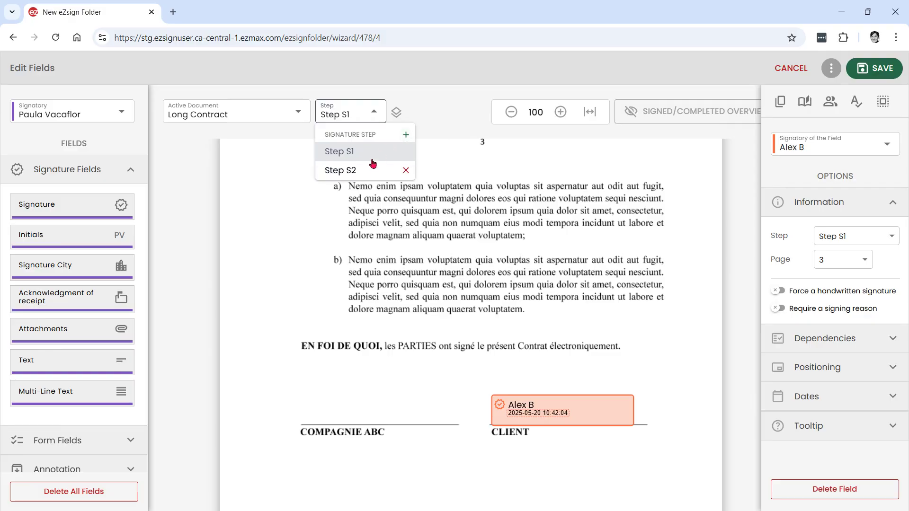
{"action": "left_click", "coordinate": [358, 173]}
{"action": "mouse_move", "coordinate": [38, 205]}
{"action": "left_mouse_down"}
{"action": "mouse_move", "coordinate": [260, 274]}
{"action": "mouse_move", "coordinate": [340, 405]}
{"action": "mouse_move", "coordinate": [330, 416]}
{"action": "left_mouse_up"}
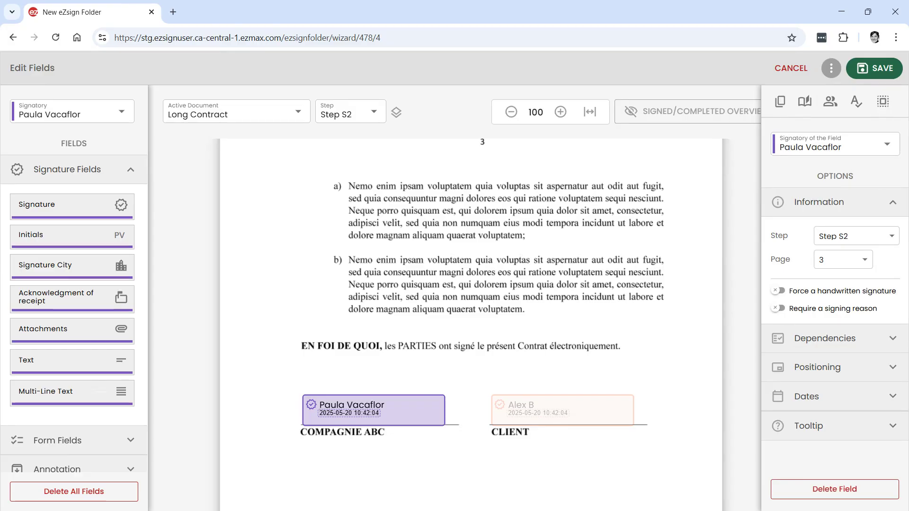
{"action": "left_click", "coordinate": [881, 71]}
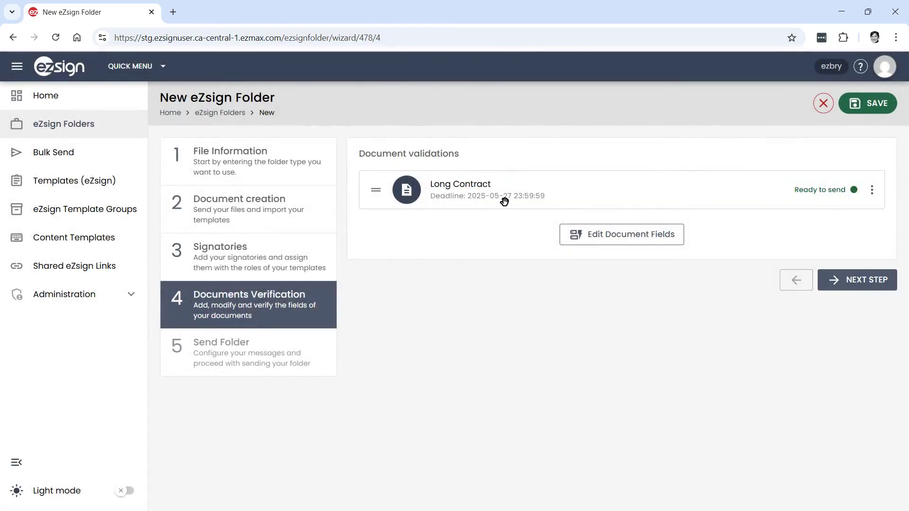
On the Send Folder step, replace the folder name's date stamp with the first signer's name
{"action": "left_click", "coordinate": [859, 283]}
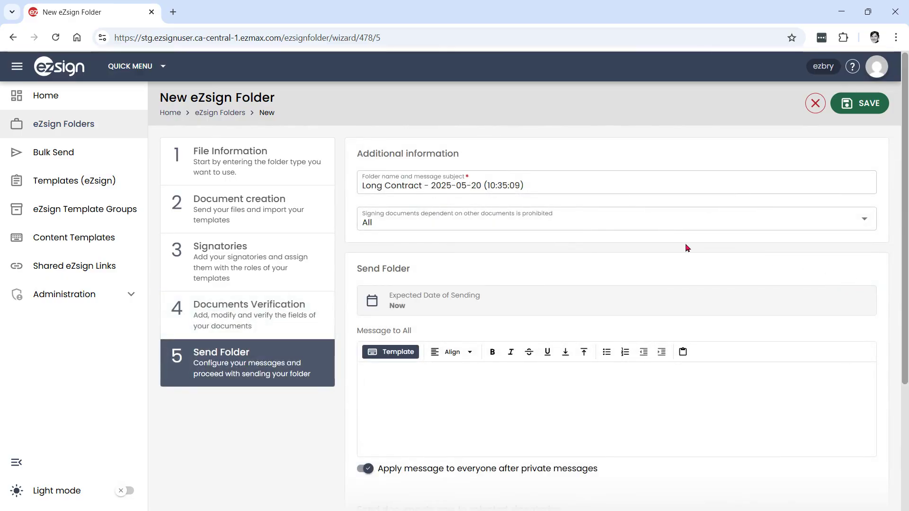
{"action": "left_click_drag", "start_coordinate": [551, 184], "coordinate": [356, 183]}
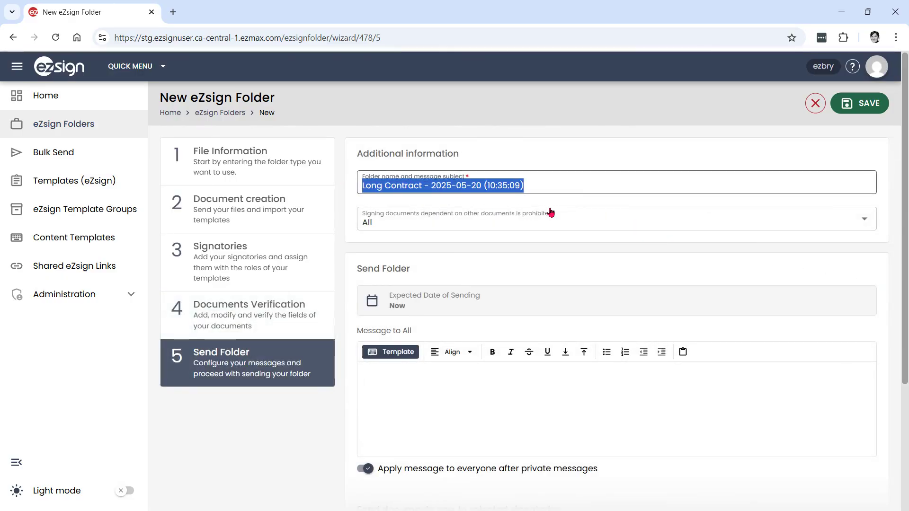
{"action": "left_click", "coordinate": [576, 186]}
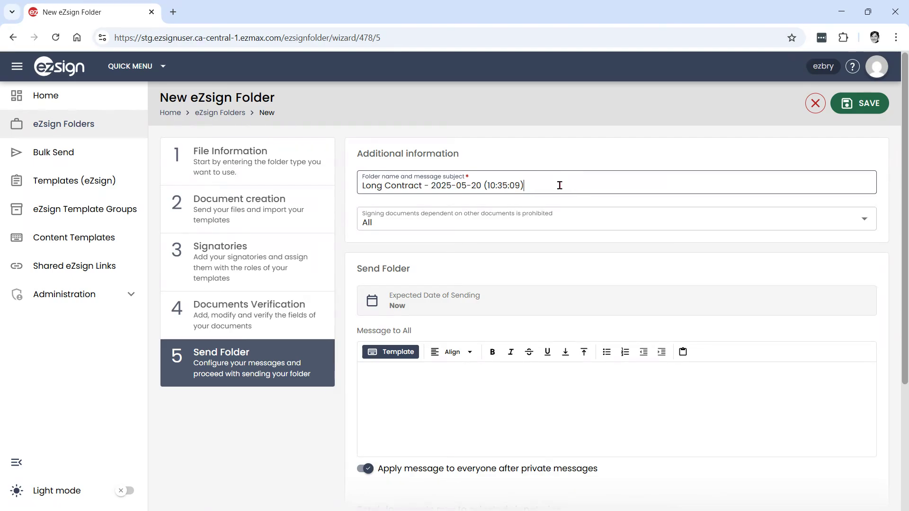
{"action": "left_click_drag", "start_coordinate": [550, 185], "coordinate": [431, 186]}
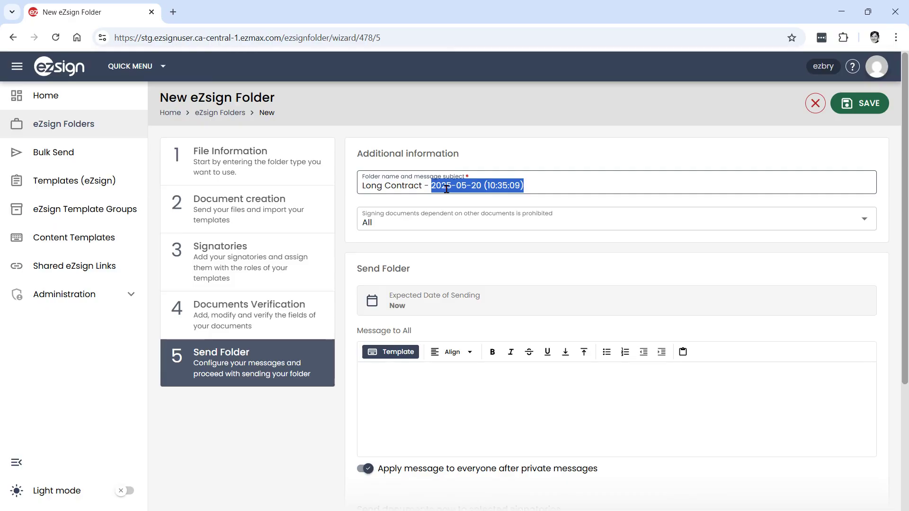
{"action": "type", "text": "Alex B"}
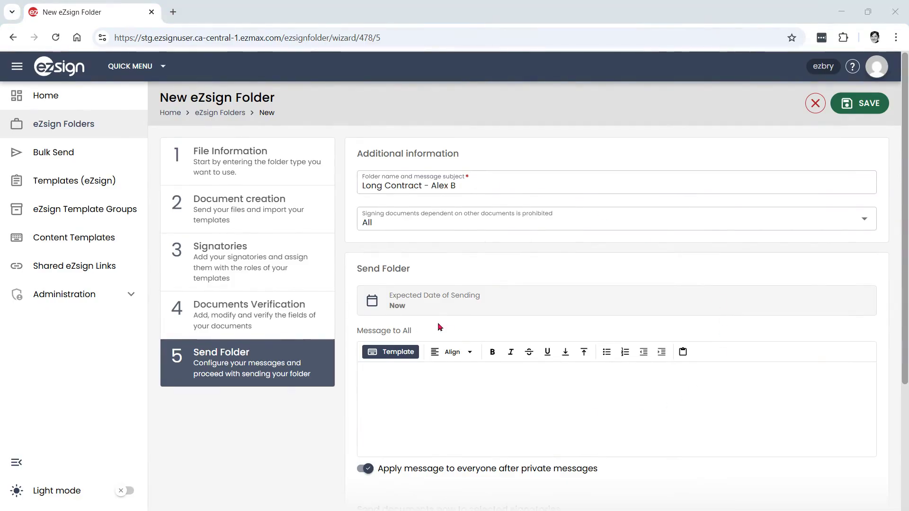
{"action": "left_click_drag", "start_coordinate": [439, 327], "coordinate": [358, 331]}
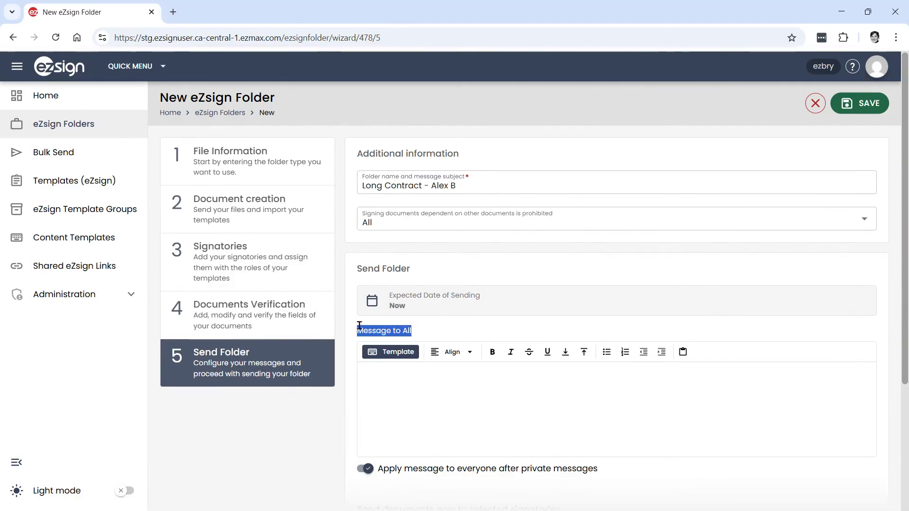
Enter test text in the Message to All editor, then clear the accidental text selection
{"action": "left_click", "coordinate": [455, 417]}
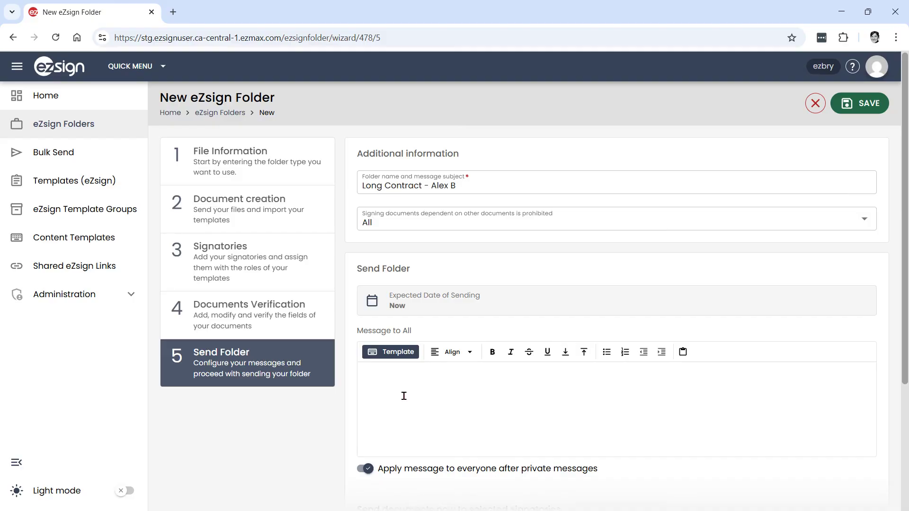
{"action": "type", "text": "pe;aldkjfa;lsf"}
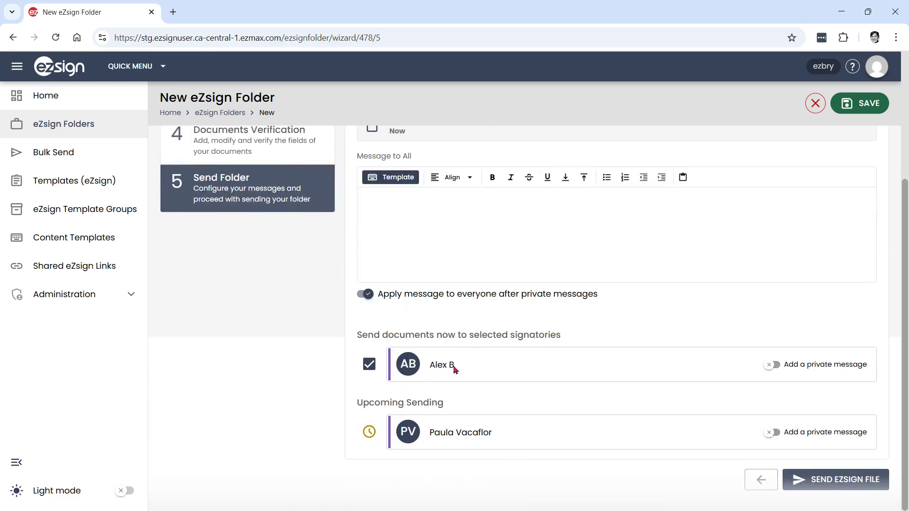
{"action": "left_click_drag", "start_coordinate": [454, 369], "coordinate": [412, 368]}
{"action": "left_click", "coordinate": [484, 366]}
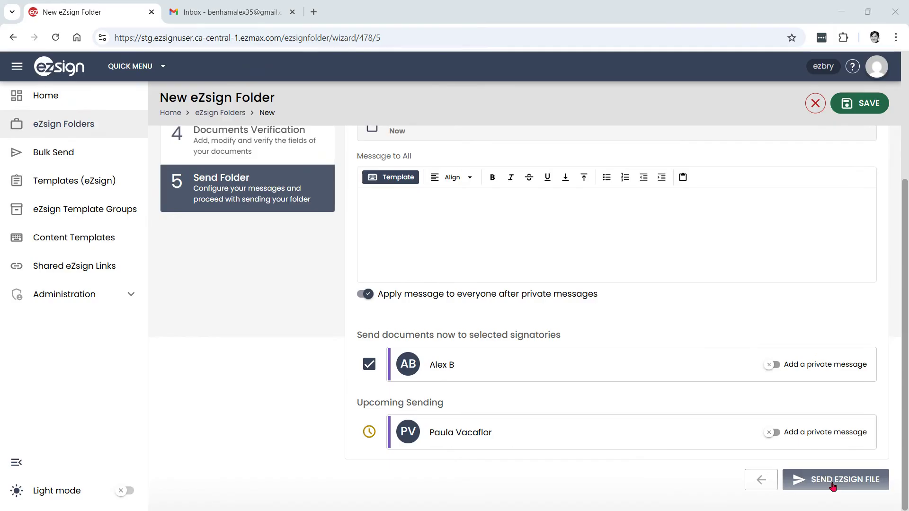
{"action": "left_click", "coordinate": [832, 482]}
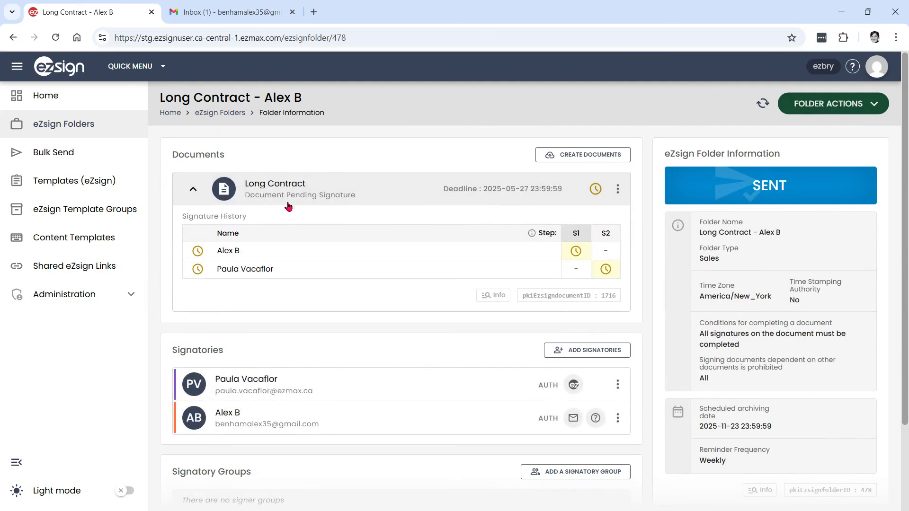
{"action": "left_click", "coordinate": [328, 188]}
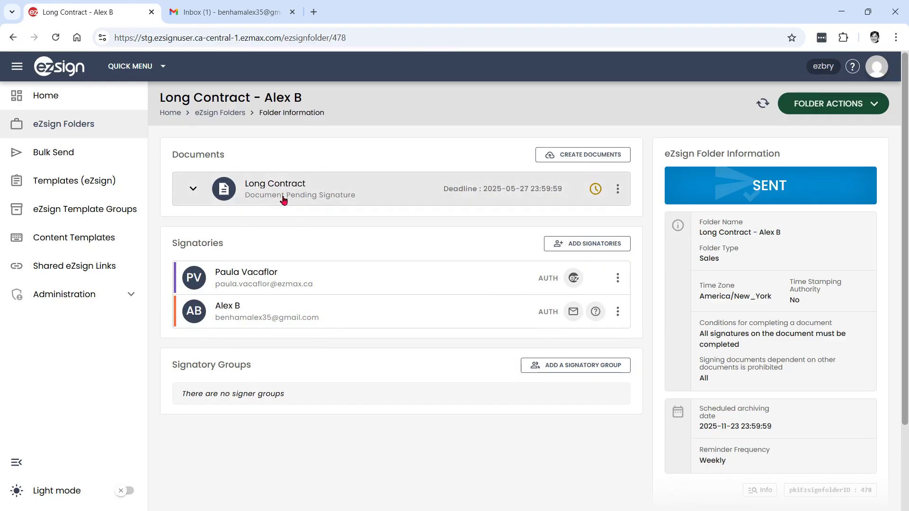
{"action": "left_click", "coordinate": [284, 199]}
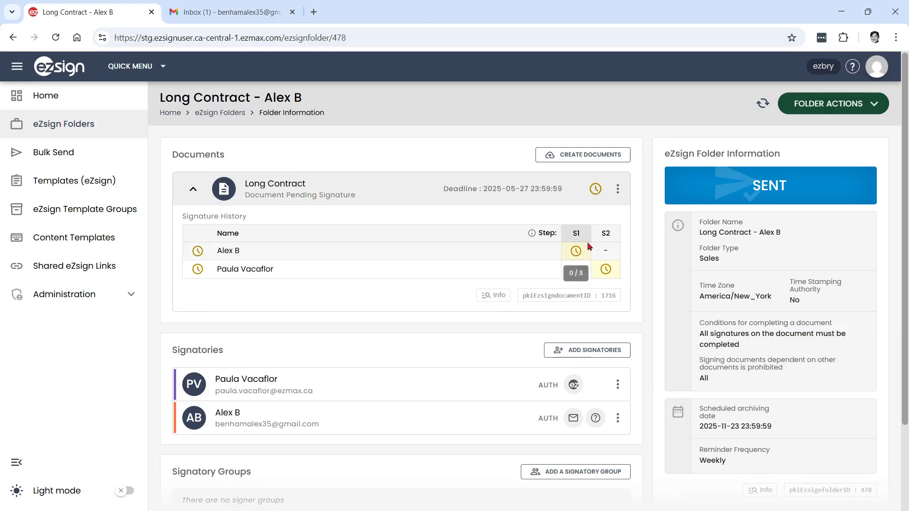
{"action": "mouse_move", "coordinate": [577, 253]}
{"action": "mouse_move", "coordinate": [607, 271]}
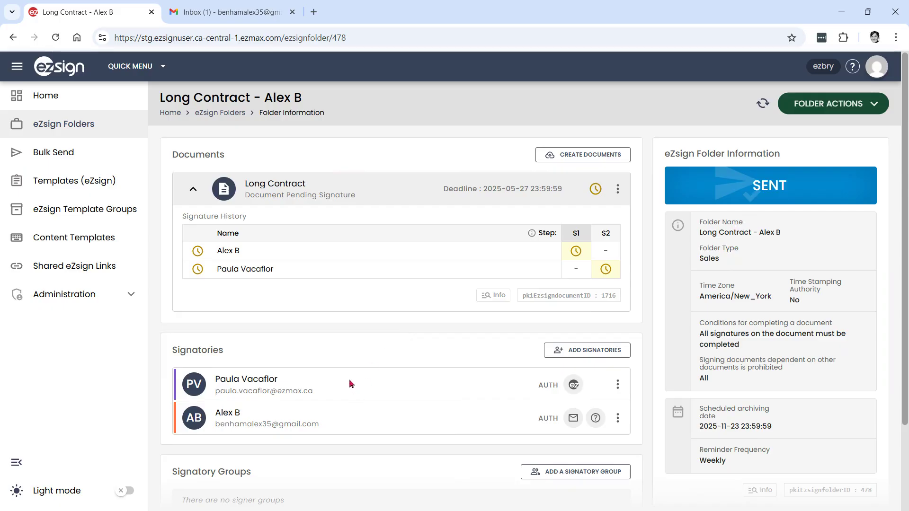
{"action": "left_click", "coordinate": [618, 419]}
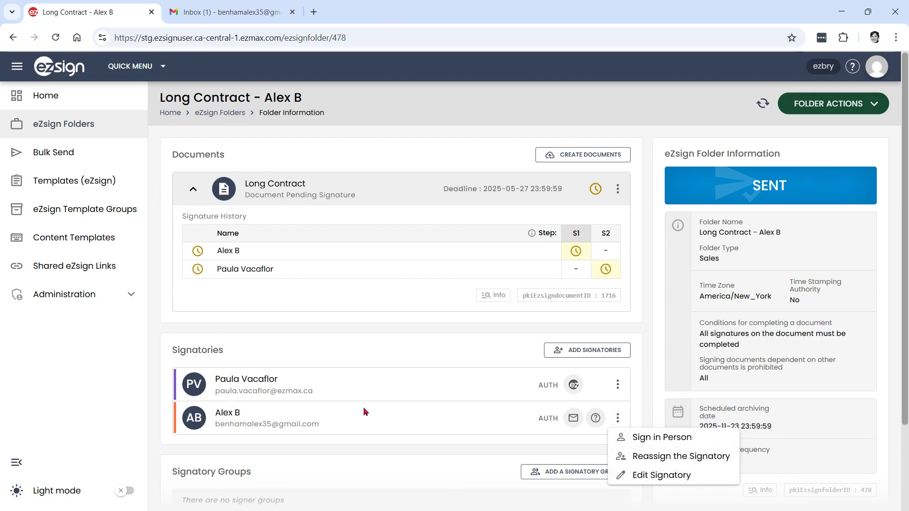
{"action": "left_click", "coordinate": [362, 361]}
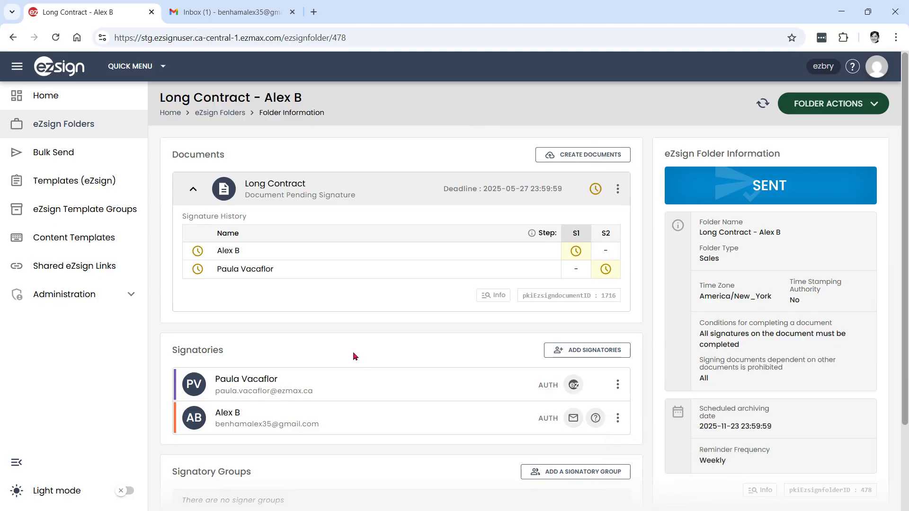
Open the eZsign Long Contract invitation in Gmail and follow its 'View and/or sign the document' link
{"action": "left_click", "coordinate": [237, 12]}
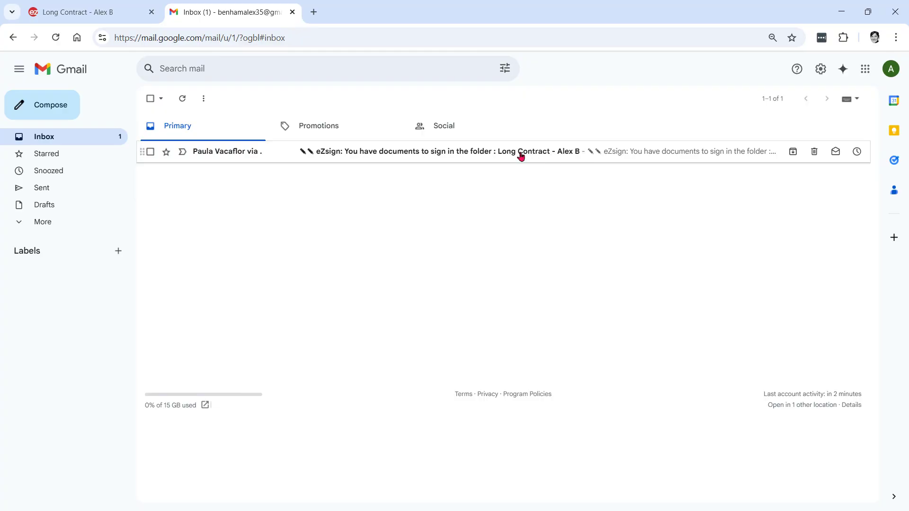
{"action": "left_click", "coordinate": [427, 155]}
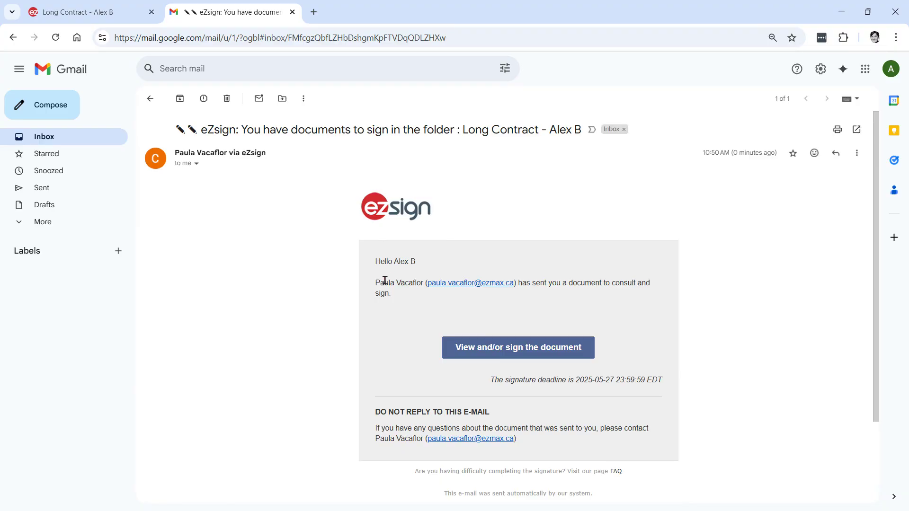
{"action": "left_click", "coordinate": [506, 354]}
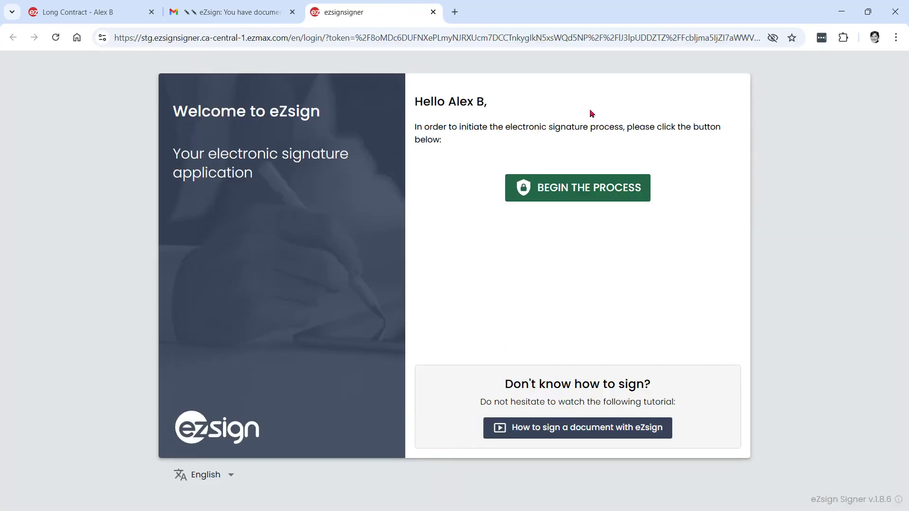
Begin the signing process, validate the secret code, and accept the Terms of Use
{"action": "left_click", "coordinate": [571, 198]}
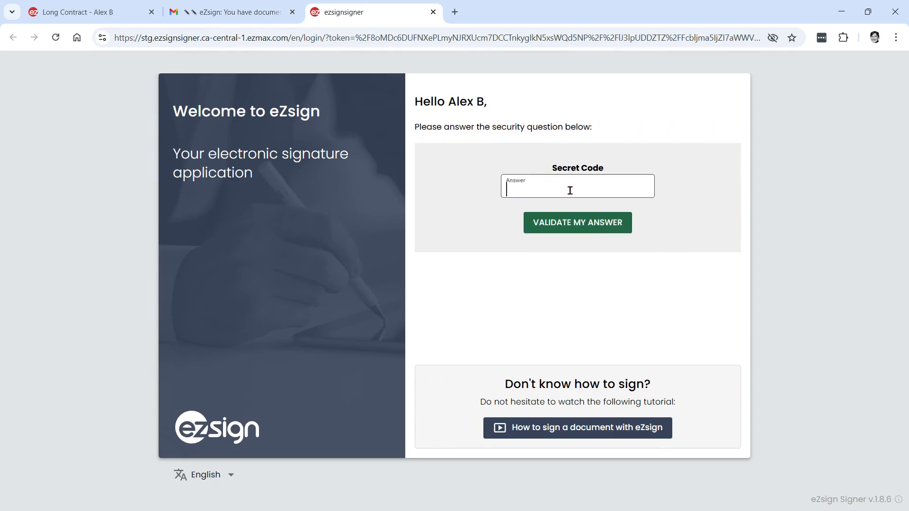
{"action": "type", "text": "1234"}
{"action": "left_click", "coordinate": [563, 233]}
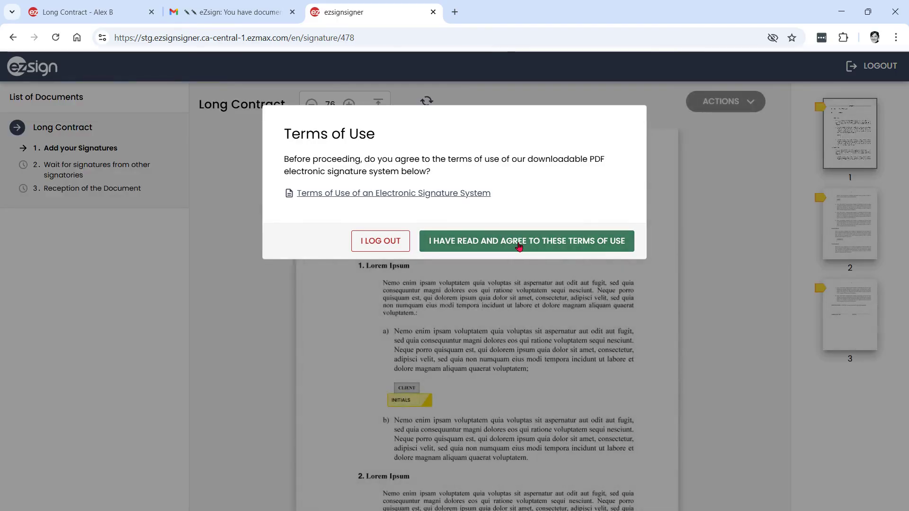
{"action": "left_click", "coordinate": [519, 242]}
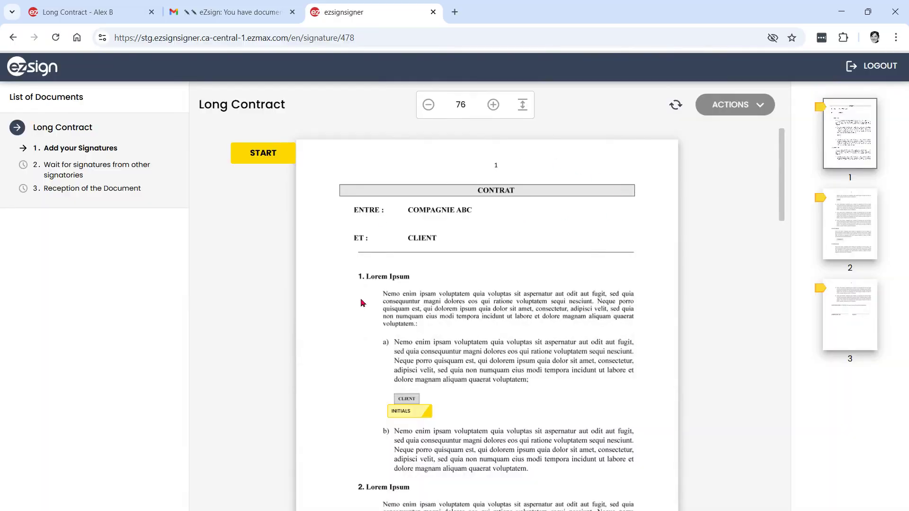
Check the signing actions list without choosing one, and scroll through the Long Contract pages
{"action": "left_click", "coordinate": [763, 105]}
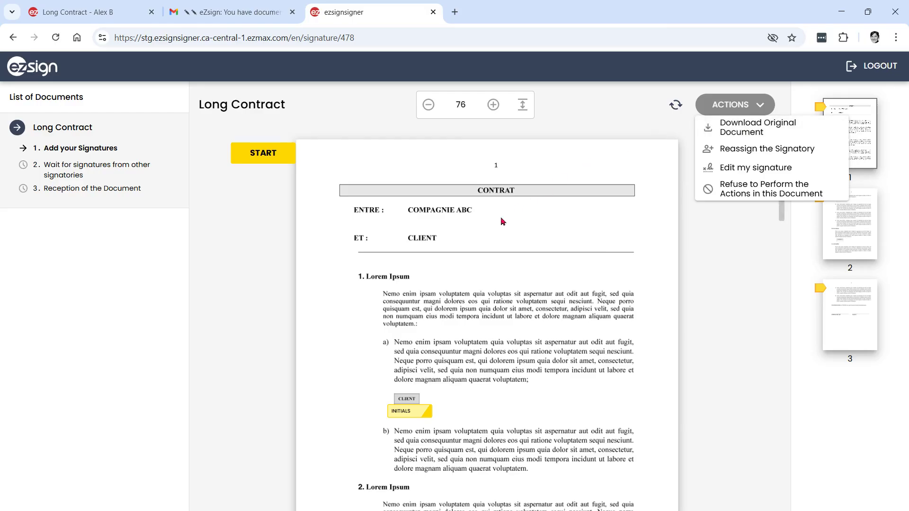
{"action": "left_click", "coordinate": [503, 221]}
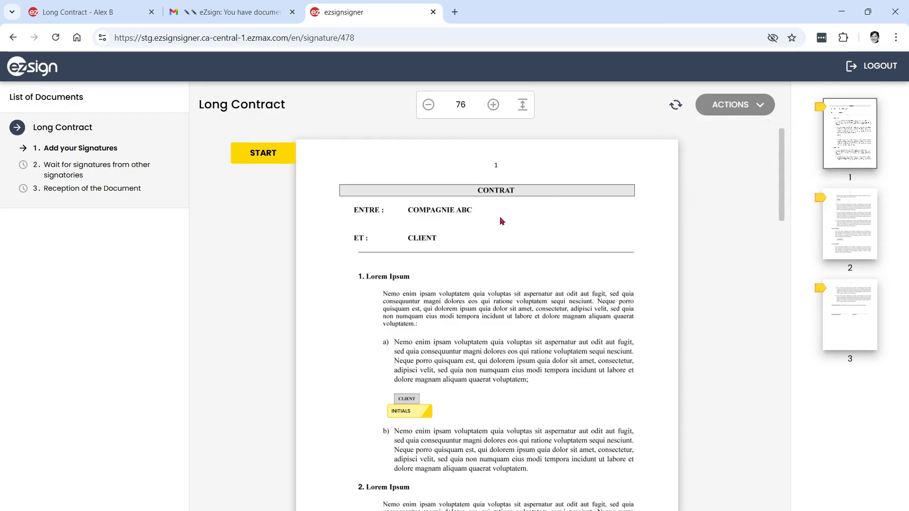
{"action": "scroll", "coordinate": [445, 280], "scroll_direction": "down", "scroll_amount": 7}
{"action": "scroll", "coordinate": [447, 298], "scroll_direction": "down", "scroll_amount": 6}
{"action": "scroll", "coordinate": [471, 346], "scroll_direction": "down", "scroll_amount": 4}
{"action": "scroll", "coordinate": [472, 346], "scroll_direction": "up", "scroll_amount": 15}
{"action": "scroll", "coordinate": [474, 326], "scroll_direction": "up", "scroll_amount": 2}
Add initials on page 2 and the CLIENT signature on page 3, then log out
{"action": "left_click", "coordinate": [261, 163]}
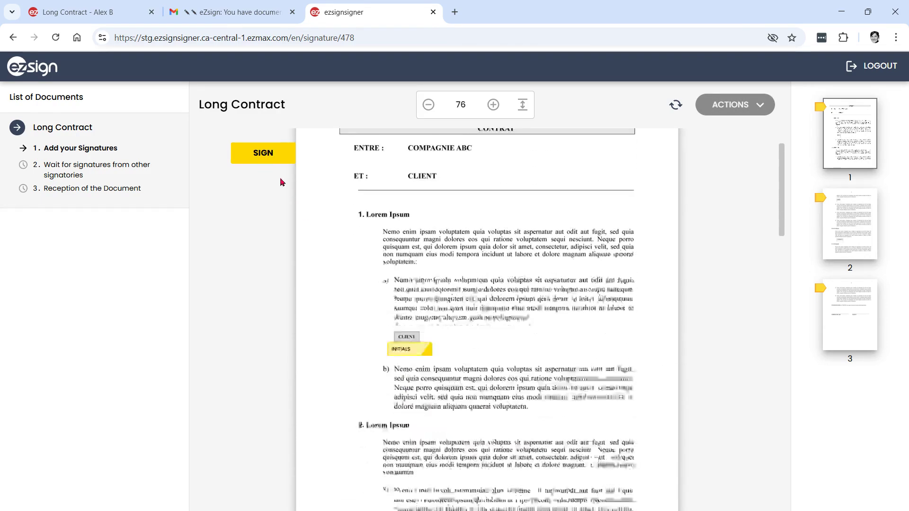
{"action": "left_click", "coordinate": [403, 319]}
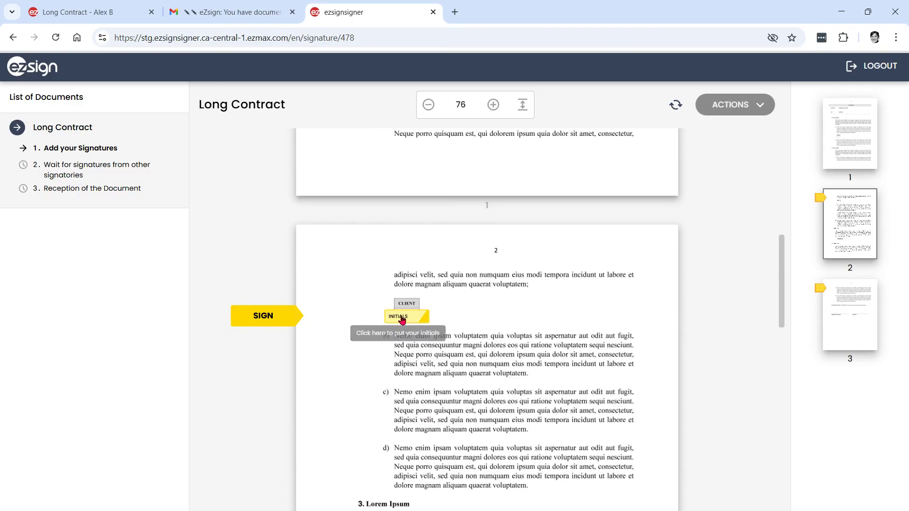
{"action": "left_click", "coordinate": [402, 321]}
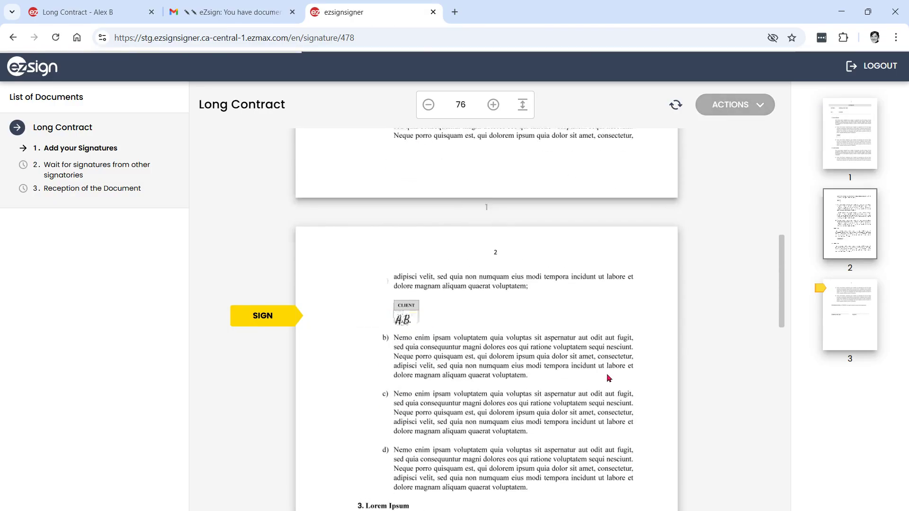
{"action": "left_click", "coordinate": [601, 325]}
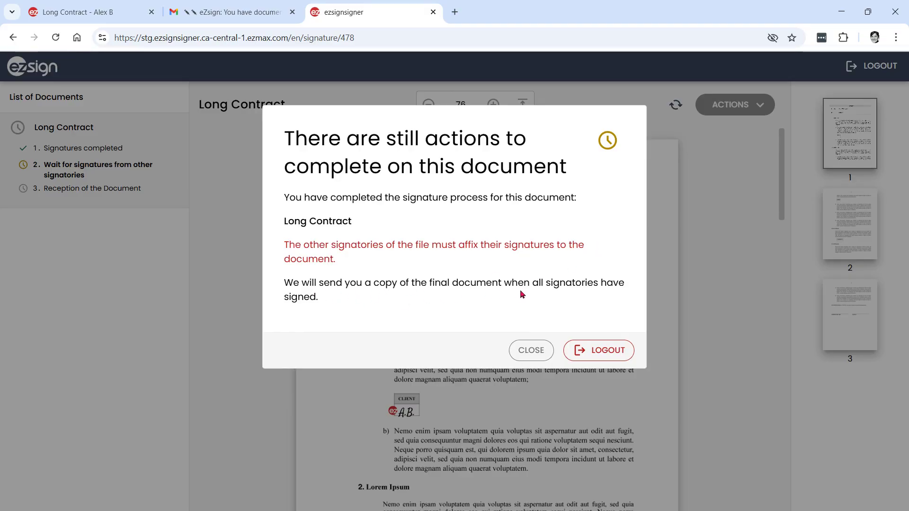
{"action": "left_click", "coordinate": [596, 351]}
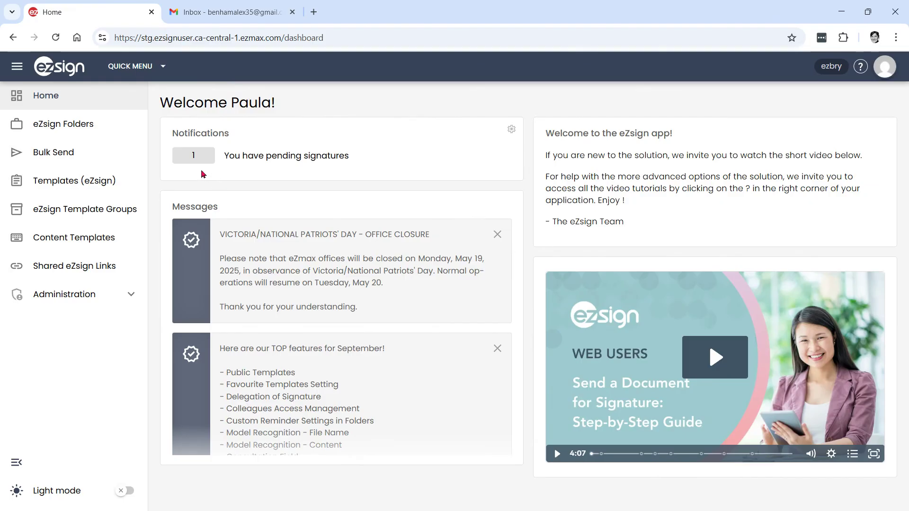
Open the Long Contract folder from the pending signatures list
{"action": "left_click", "coordinate": [185, 165]}
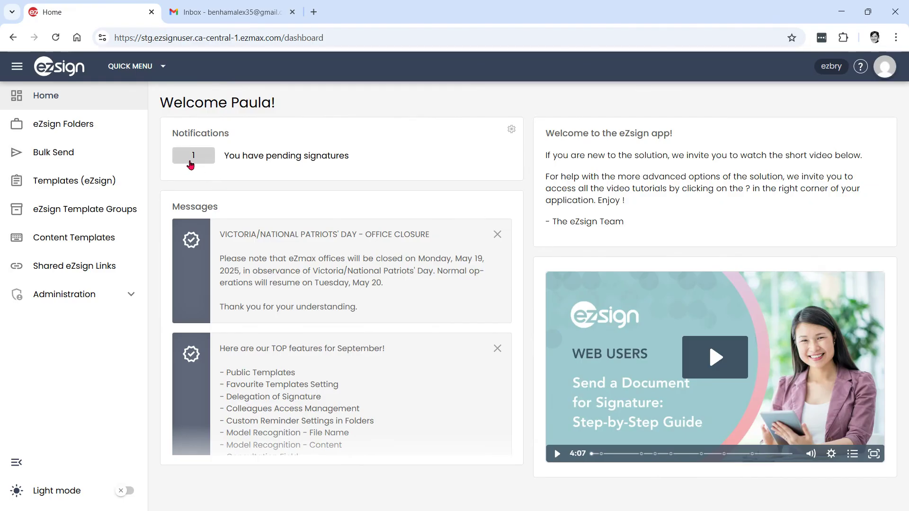
{"action": "left_click", "coordinate": [189, 161]}
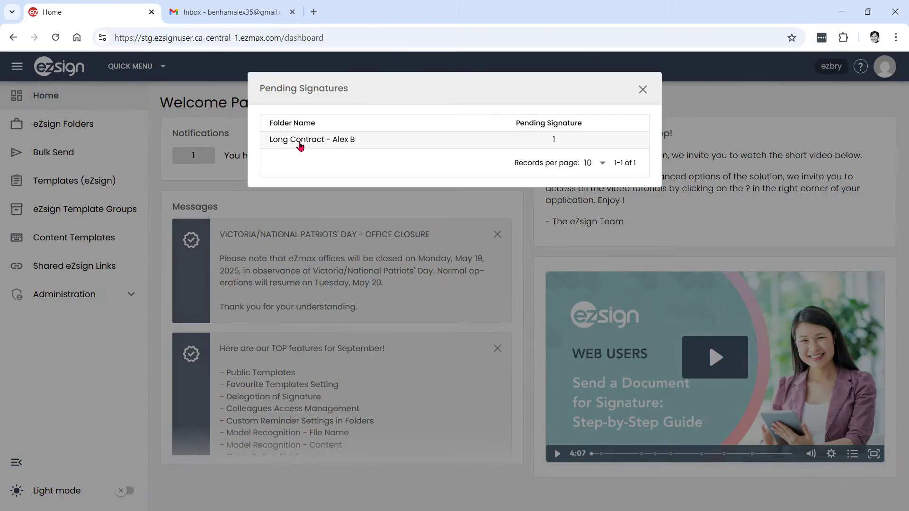
{"action": "left_click", "coordinate": [299, 142]}
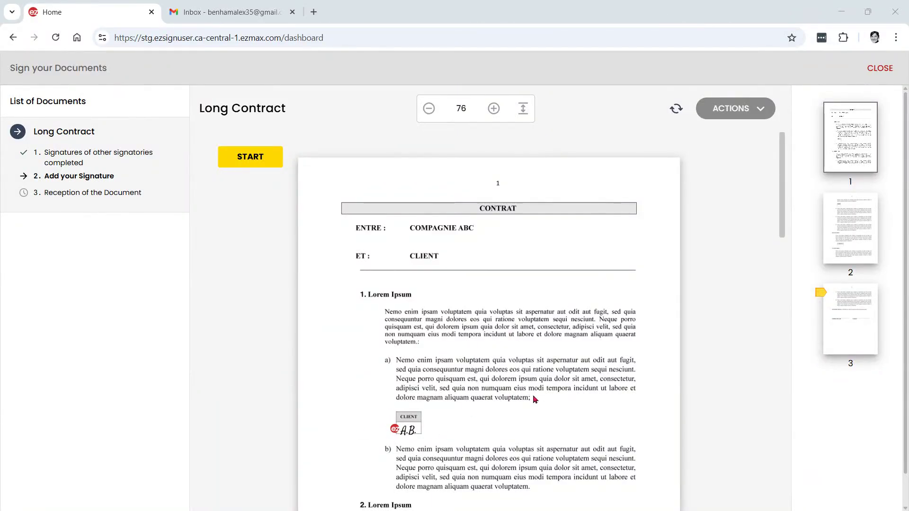
Sign the COMPAGNIE ABC SIGNATURE field, then refresh Gmail to find the Completed email
{"action": "scroll", "coordinate": [534, 396], "scroll_direction": "down", "scroll_amount": 15}
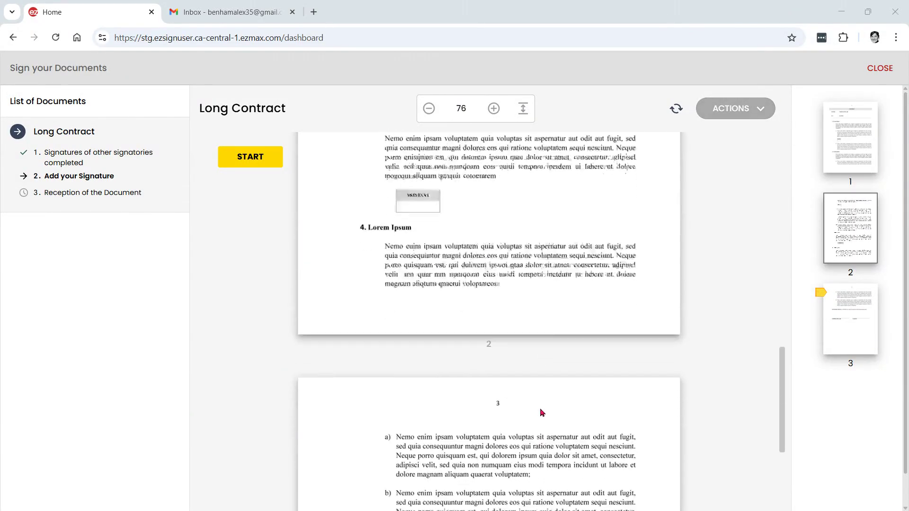
{"action": "scroll", "coordinate": [543, 413], "scroll_direction": "down", "scroll_amount": 4}
{"action": "left_click", "coordinate": [252, 161]}
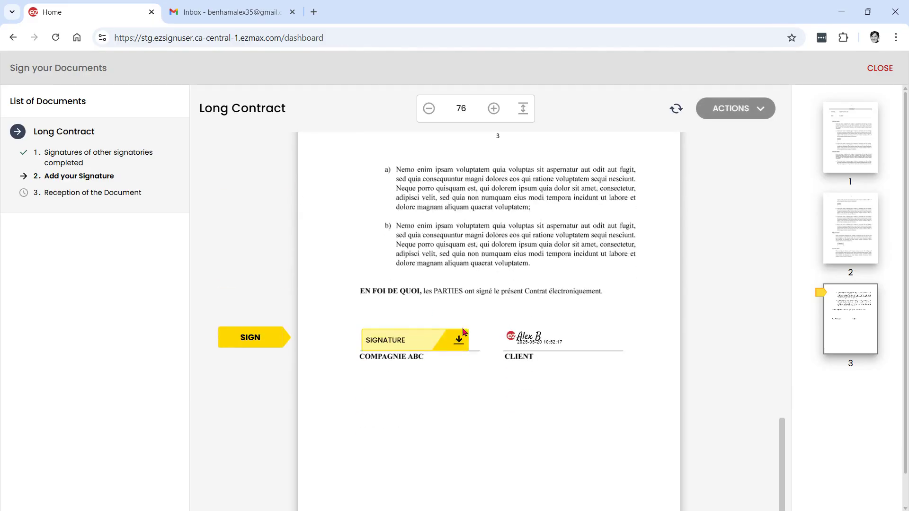
{"action": "left_click", "coordinate": [461, 343]}
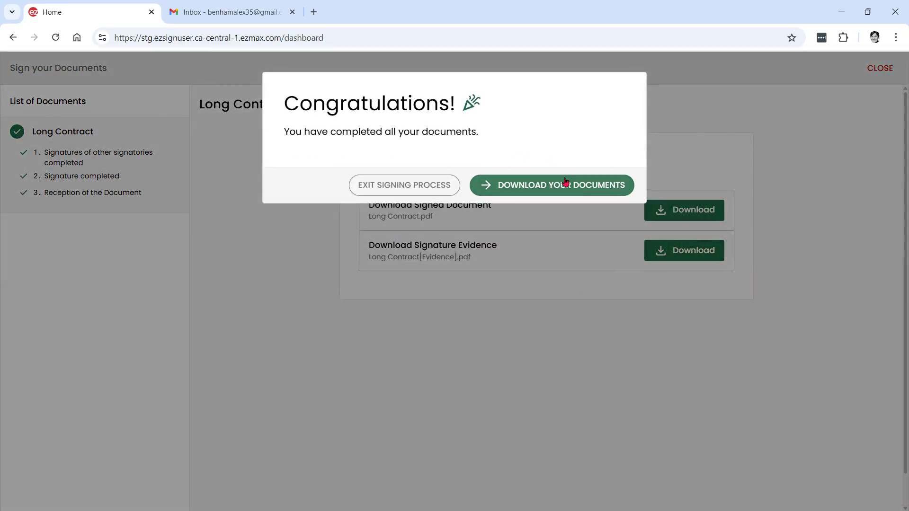
{"action": "left_click", "coordinate": [214, 23]}
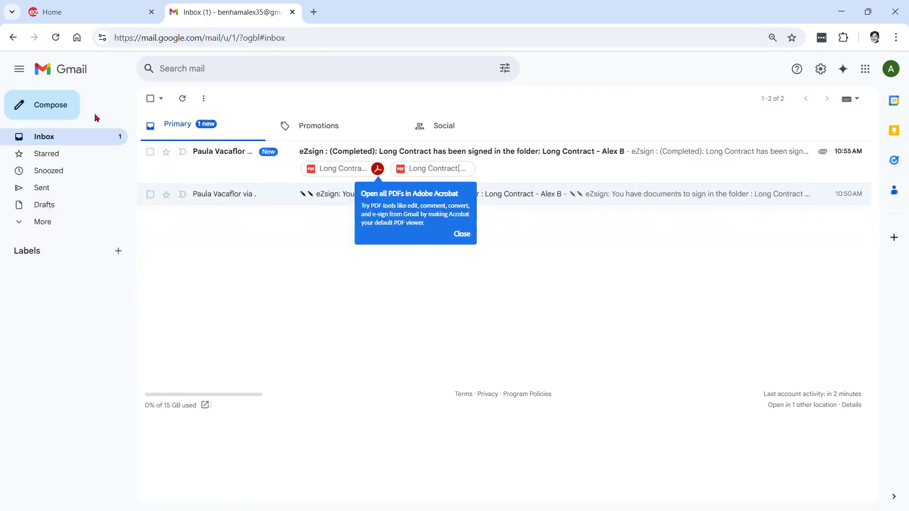
{"action": "left_click", "coordinate": [180, 100]}
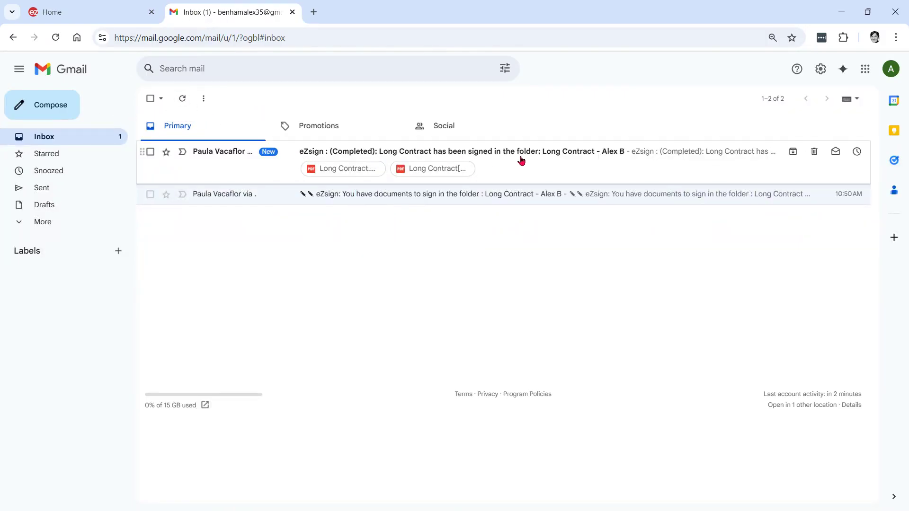